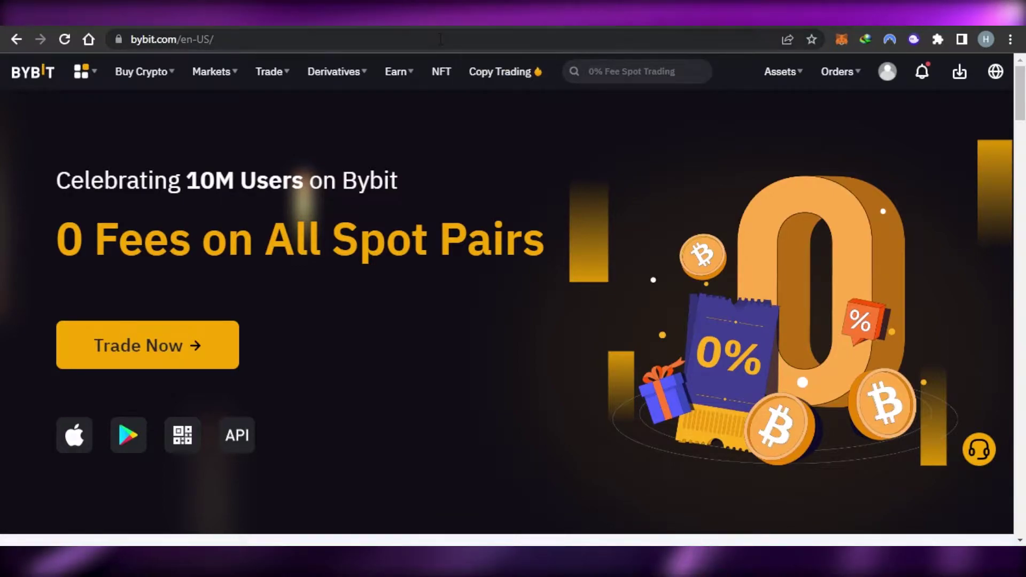
Step: Scroll down the Bybit homepage and back up to the top
mouse_move(150, 78)
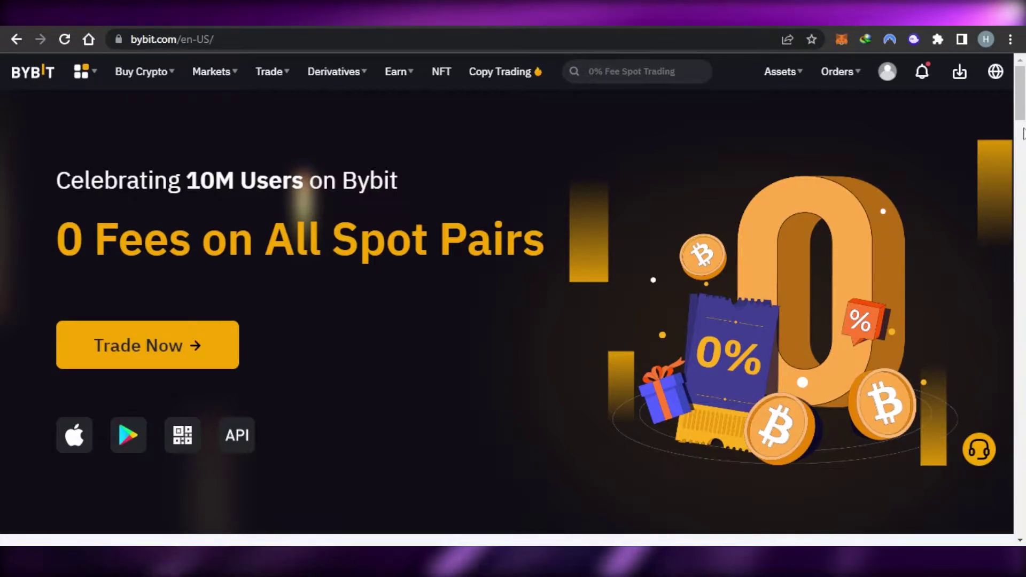
scroll(615, 353, "down", 10)
scroll(513, 310, "down", 3)
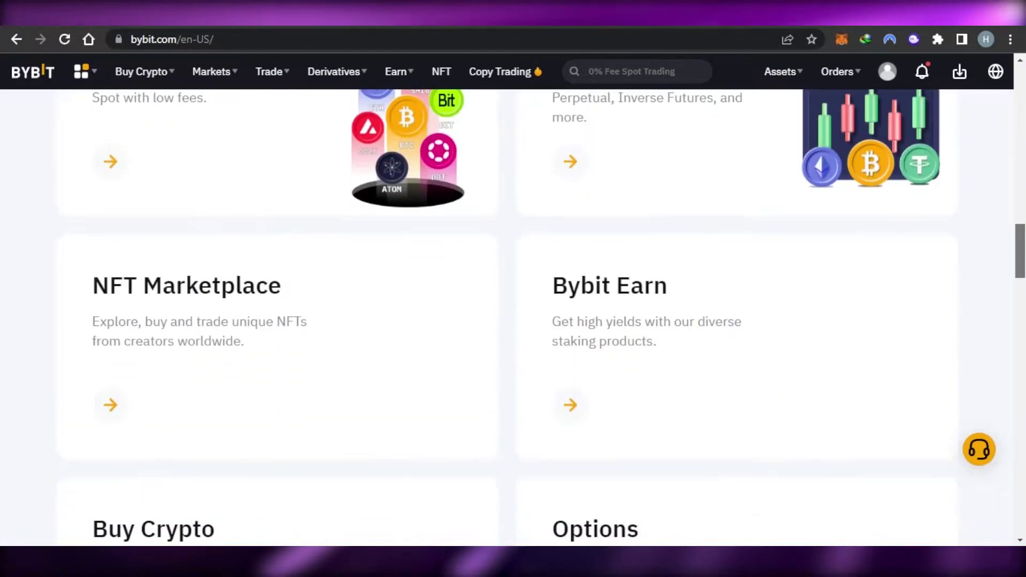
scroll(513, 310, "up", 15)
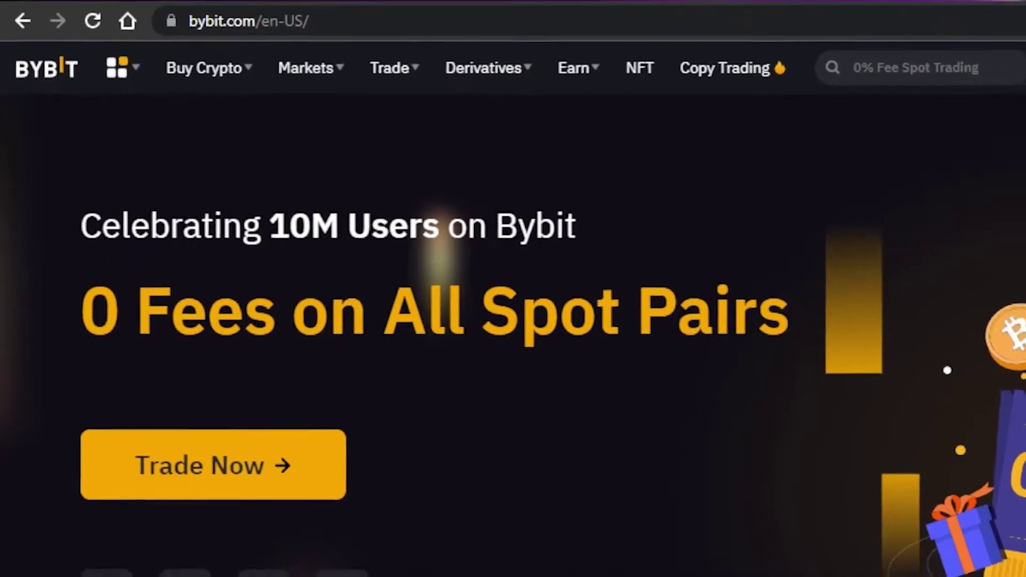
scroll(524, 115, "down", 5)
scroll(524, 116, "up", 5)
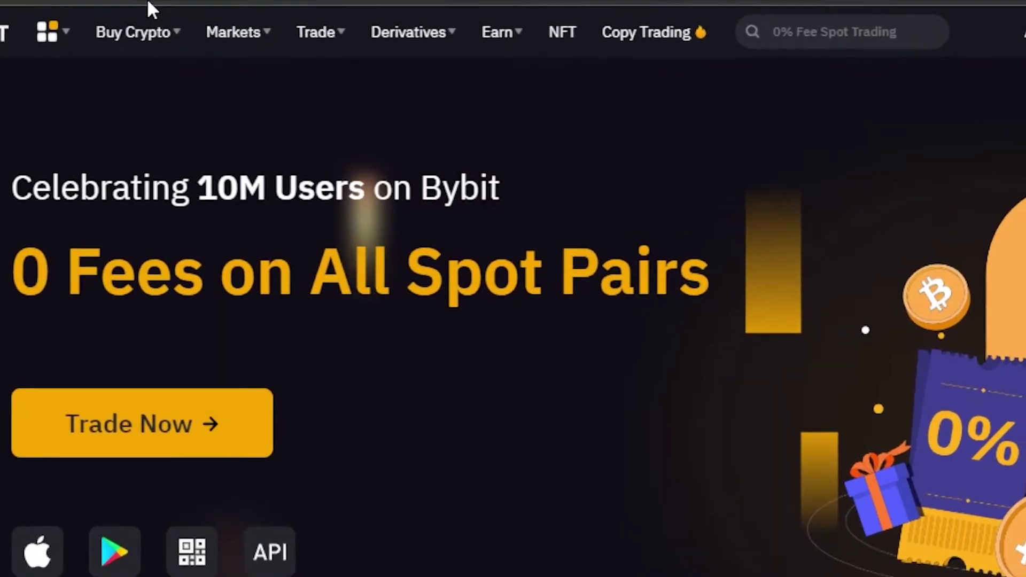
Step: Look over the Buy Crypto, Markets, Trade and Derivatives menus, then bring up the Earn dropdown
mouse_move(143, 67)
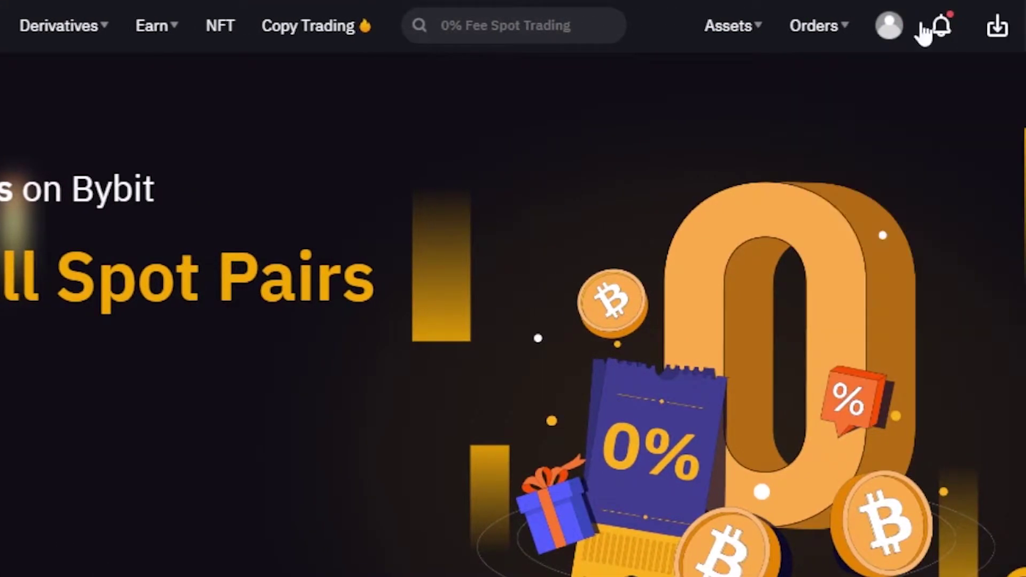
mouse_move(898, 27)
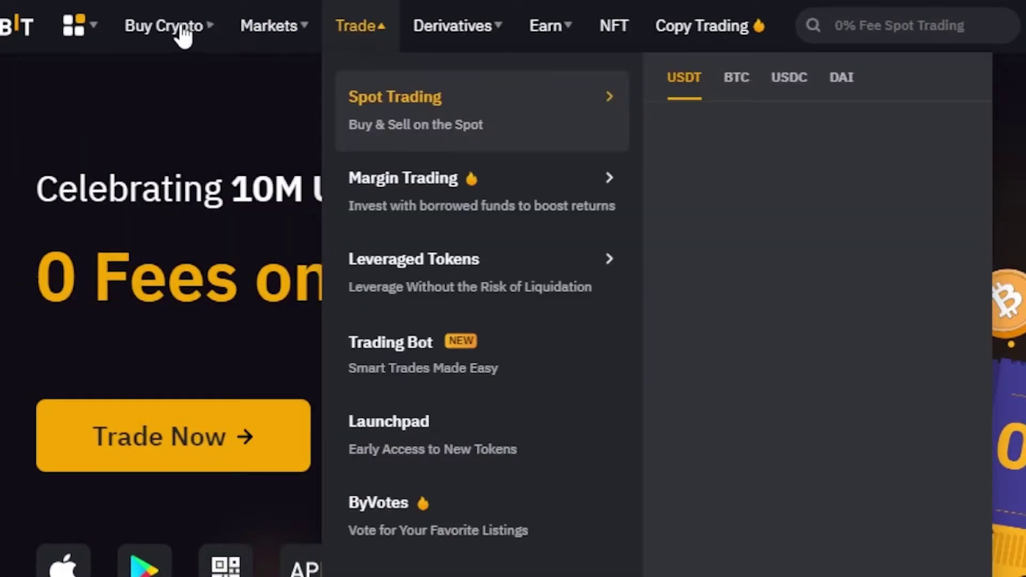
mouse_move(163, 33)
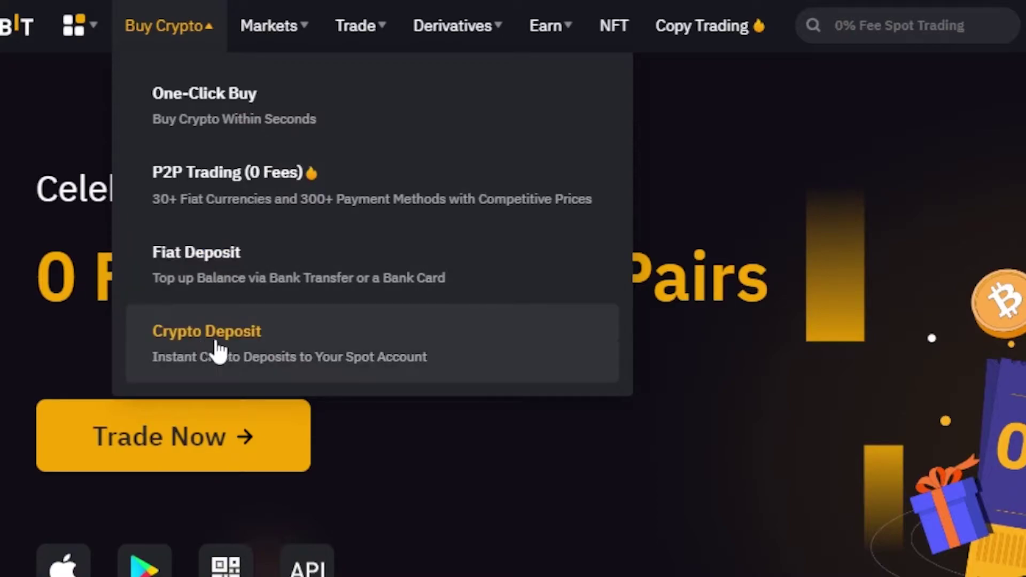
mouse_move(291, 36)
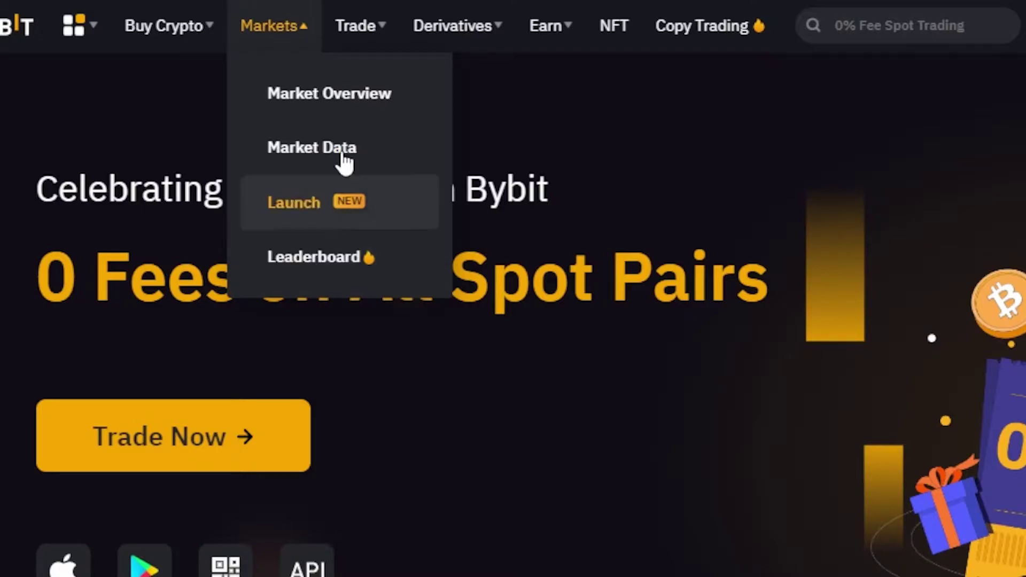
mouse_move(357, 36)
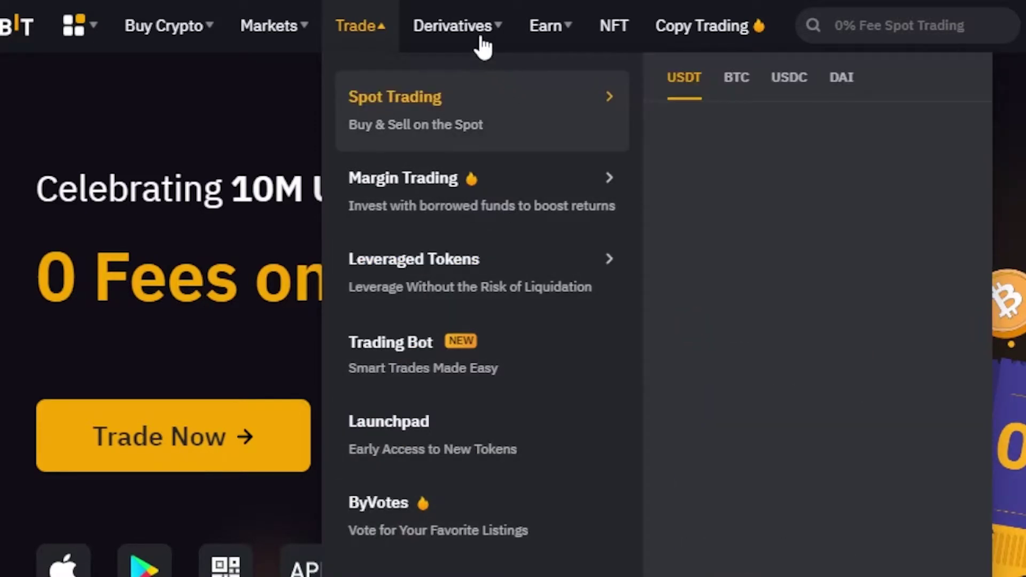
mouse_move(465, 43)
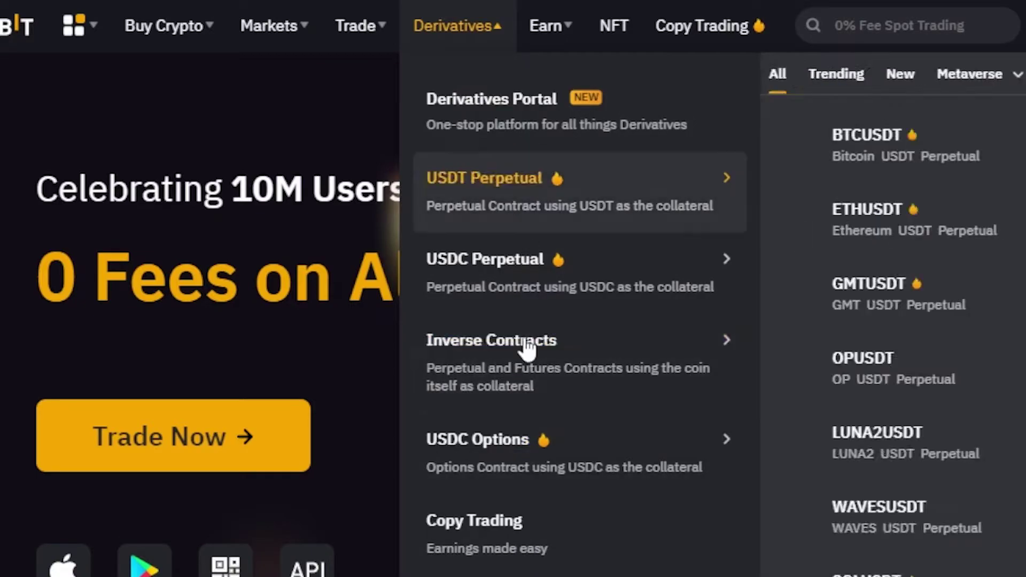
mouse_move(544, 59)
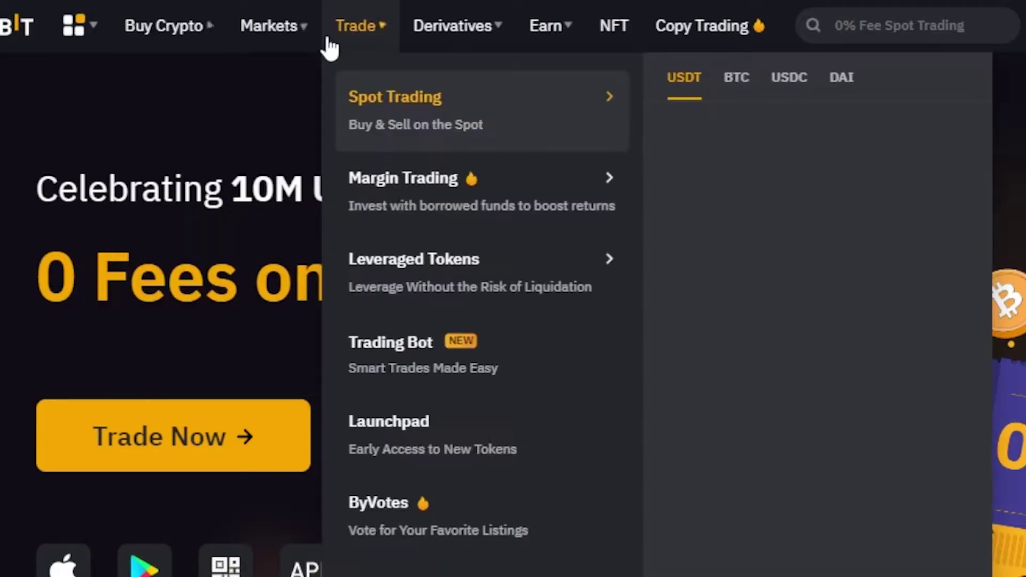
mouse_move(561, 39)
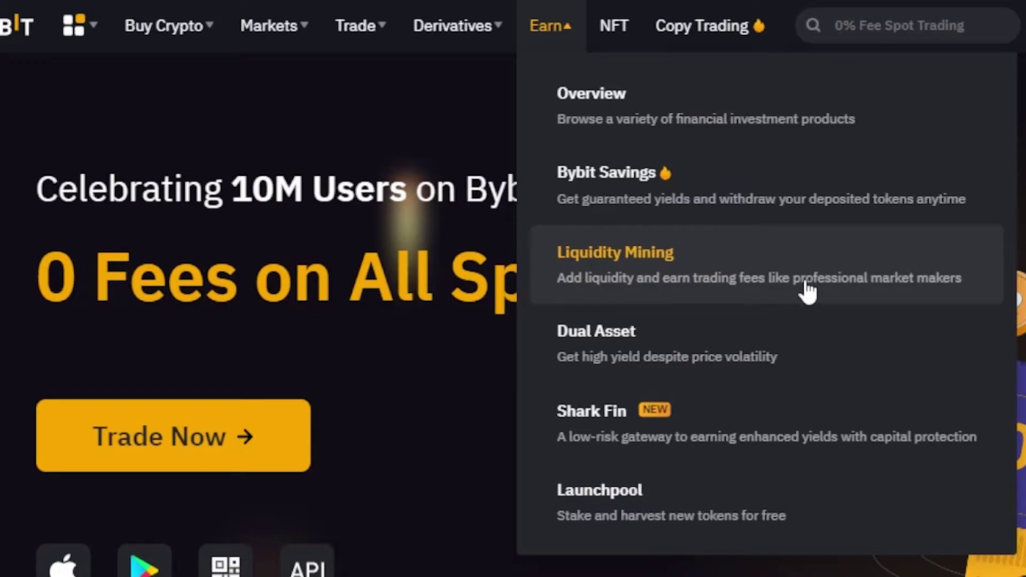
Step: Go to Liquidity Mining and read the AMM pool intro and its three steps
left_click(726, 258)
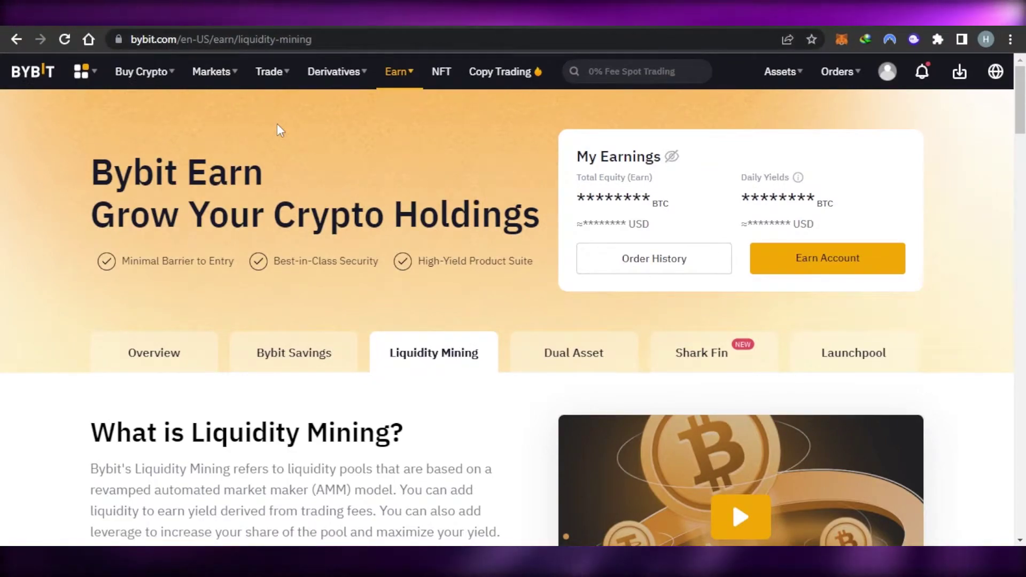
scroll(973, 143, "down", 6)
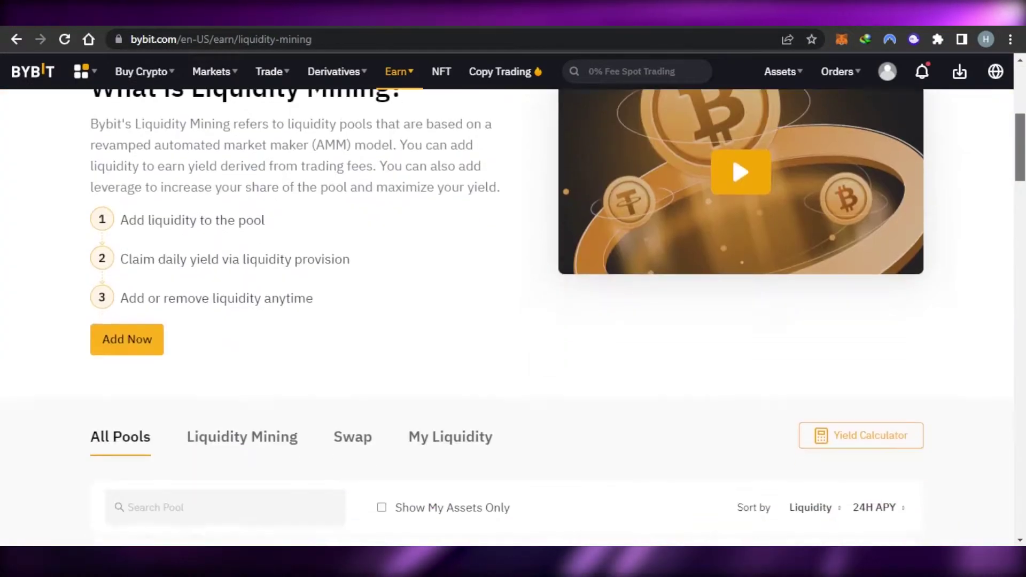
scroll(513, 315, "down", 10)
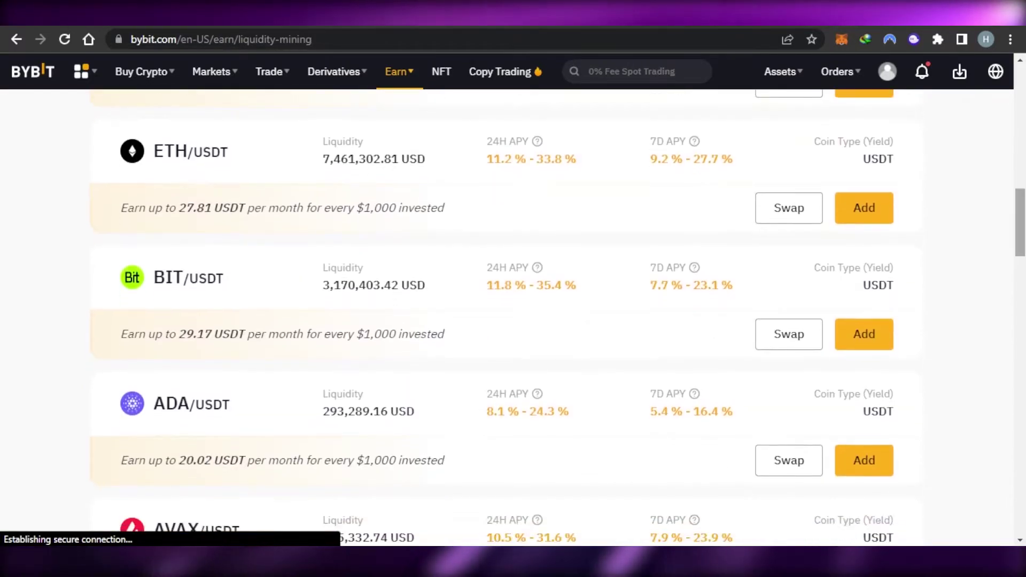
scroll(513, 315, "down", 6)
scroll(513, 315, "up", 18)
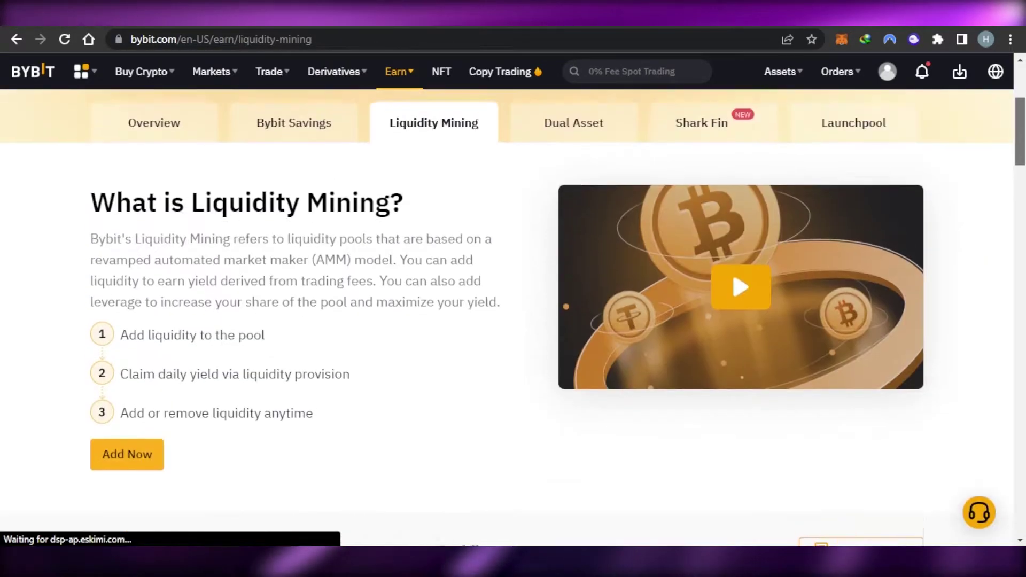
scroll(513, 316, "up", 4)
scroll(513, 315, "down", 4)
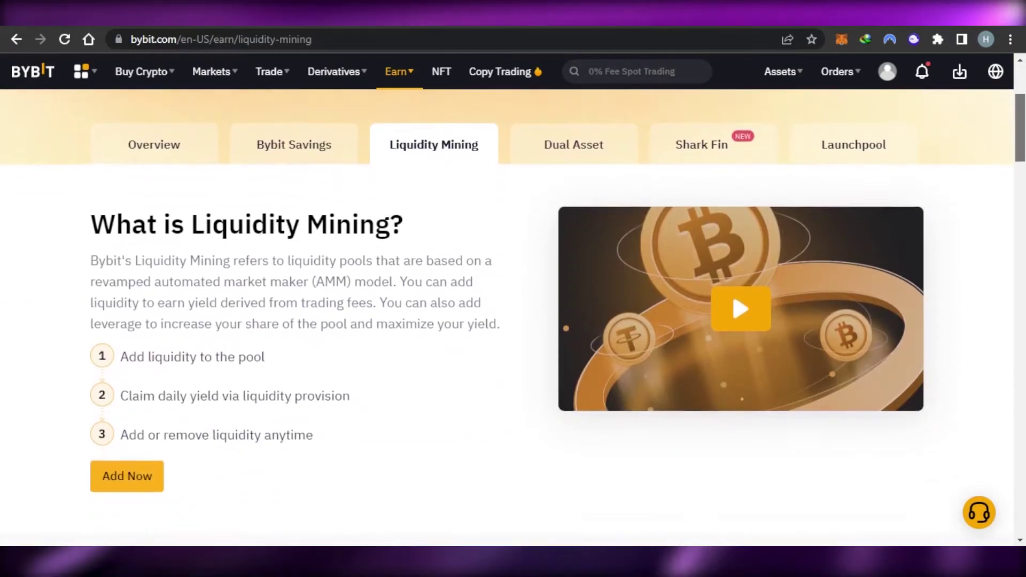
scroll(513, 315, "down", 1)
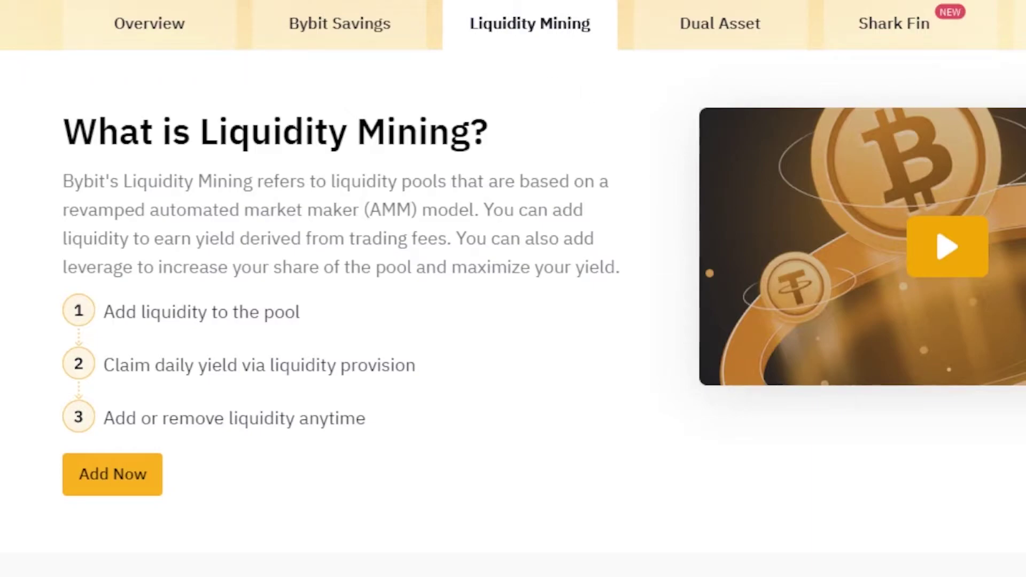
Step: Review the BTC/USDT, ETH/USDT and BIT/USDT pools' liquidity and the 24H APY tooltip
scroll(513, 288, "down", 10)
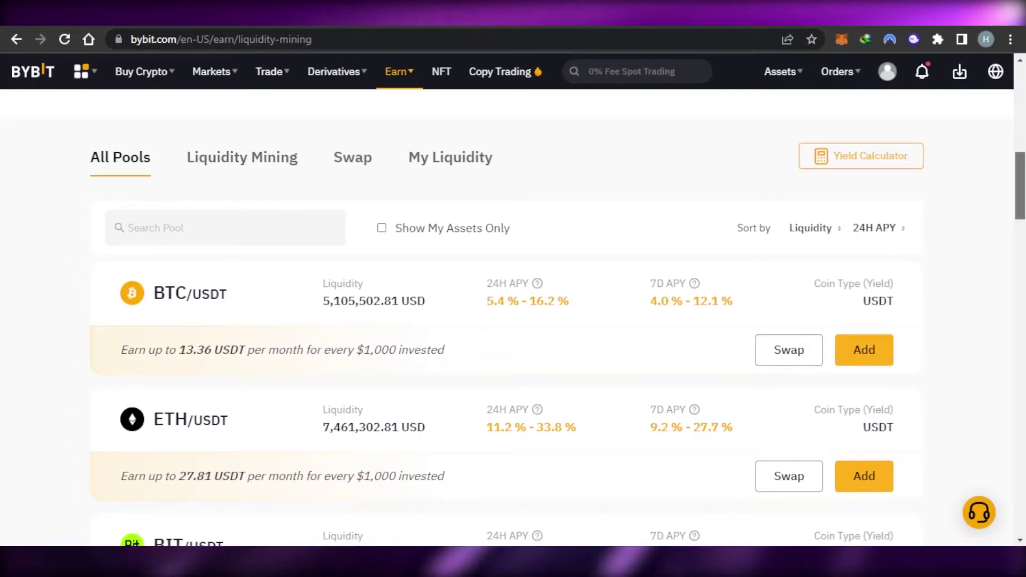
scroll(1016, 203, "down", 5)
scroll(661, 212, "up", 4)
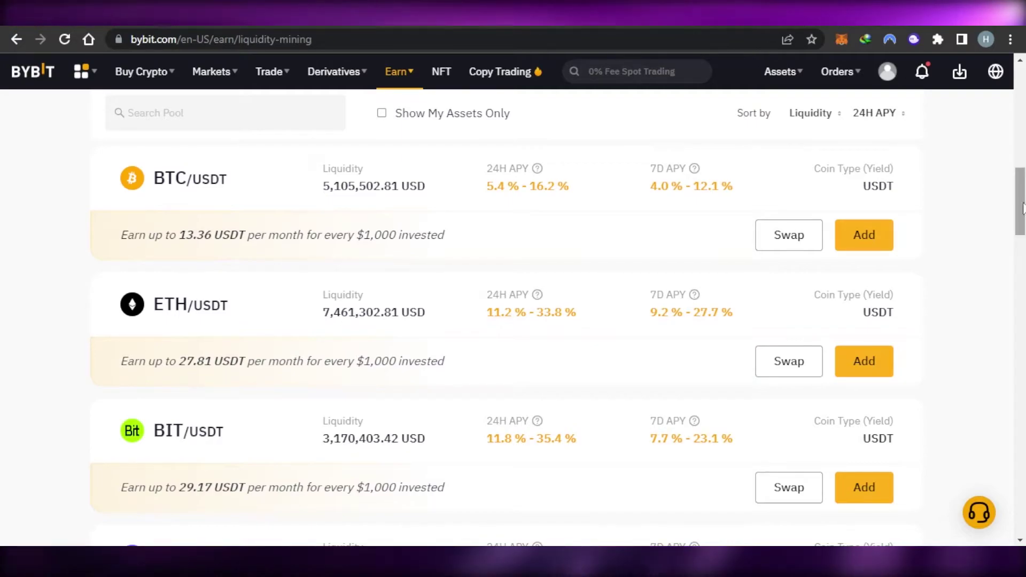
scroll(747, 272, "down", 5)
scroll(507, 315, "down", 1)
scroll(558, 333, "down", 5)
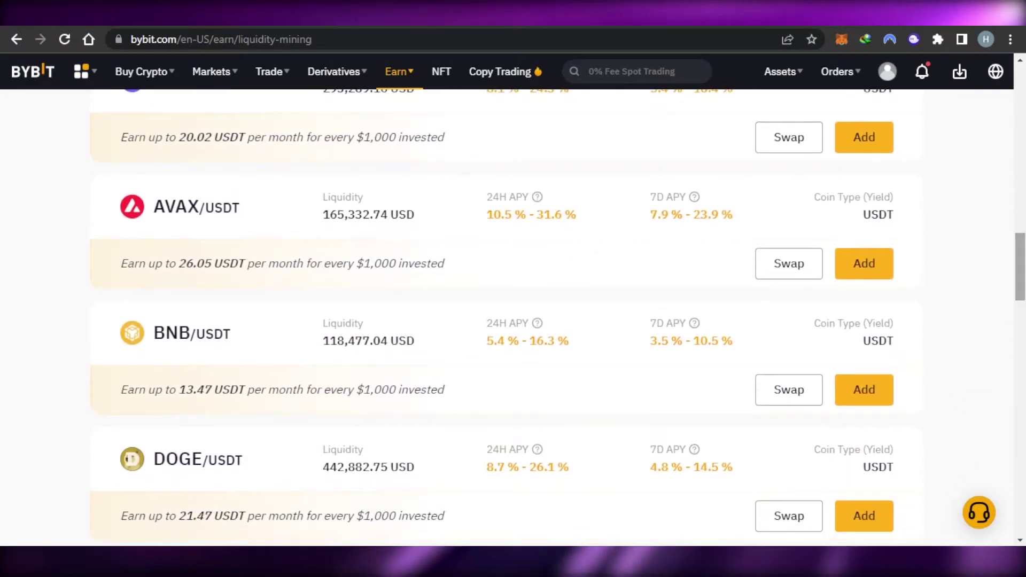
scroll(513, 321, "down", 8)
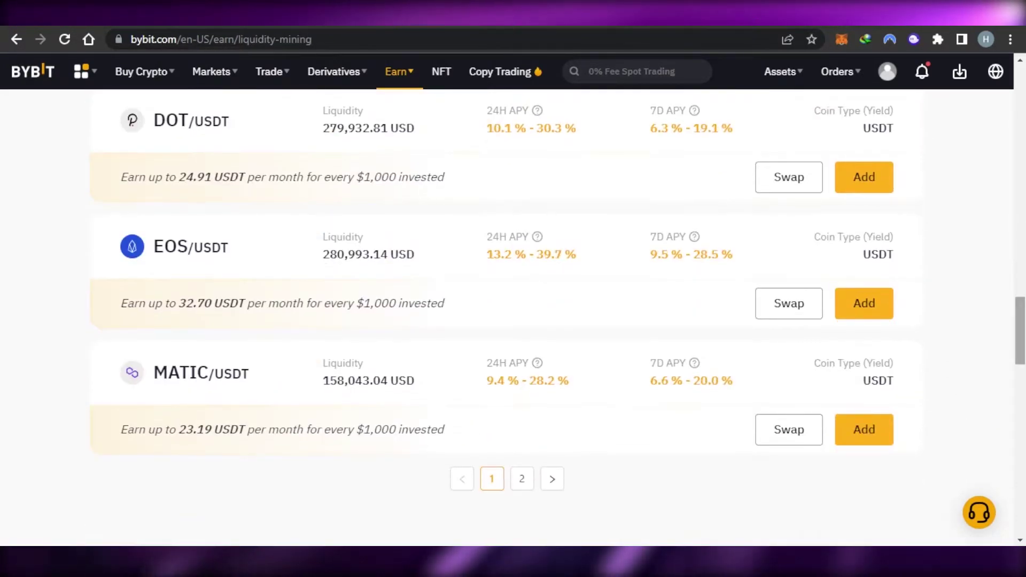
scroll(513, 321, "up", 10)
scroll(513, 321, "up", 12)
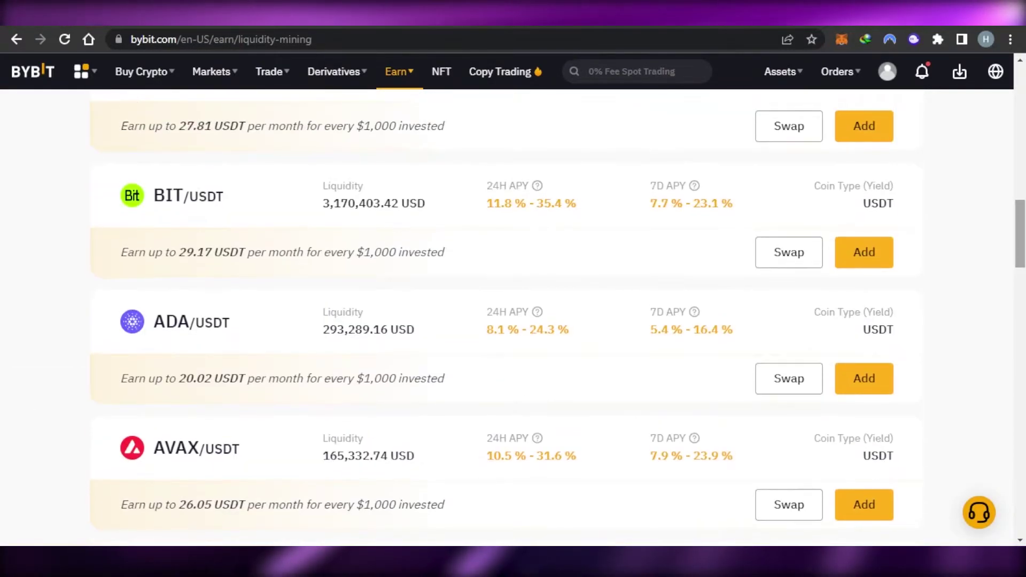
scroll(241, 137, "down", 1)
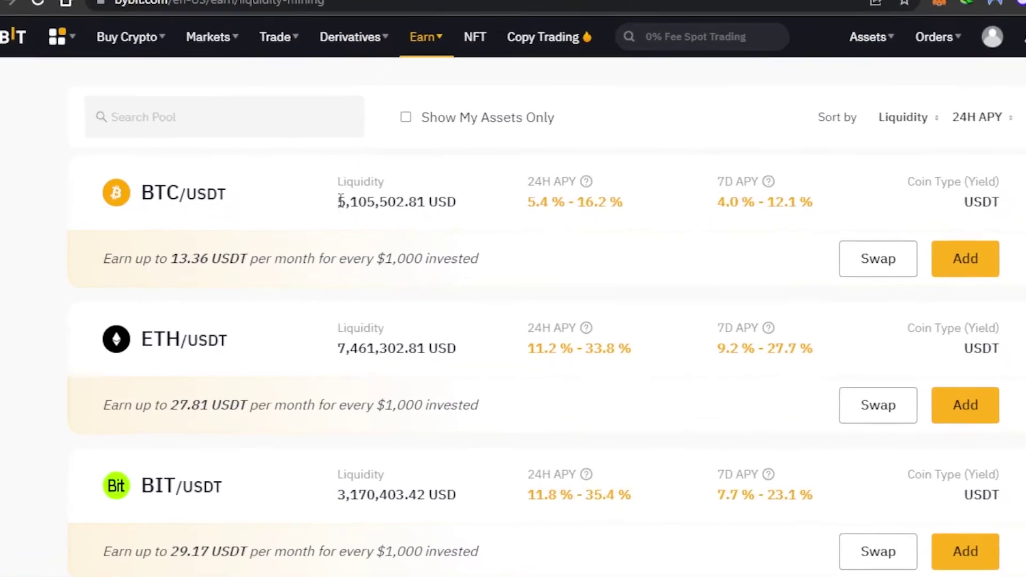
left_click_drag(340, 201, 493, 204)
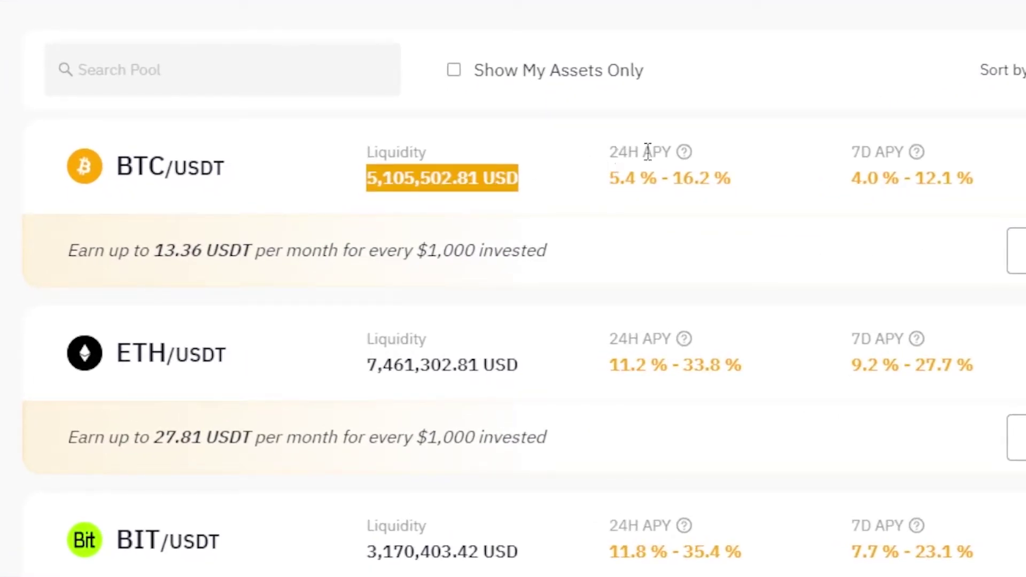
mouse_move(689, 152)
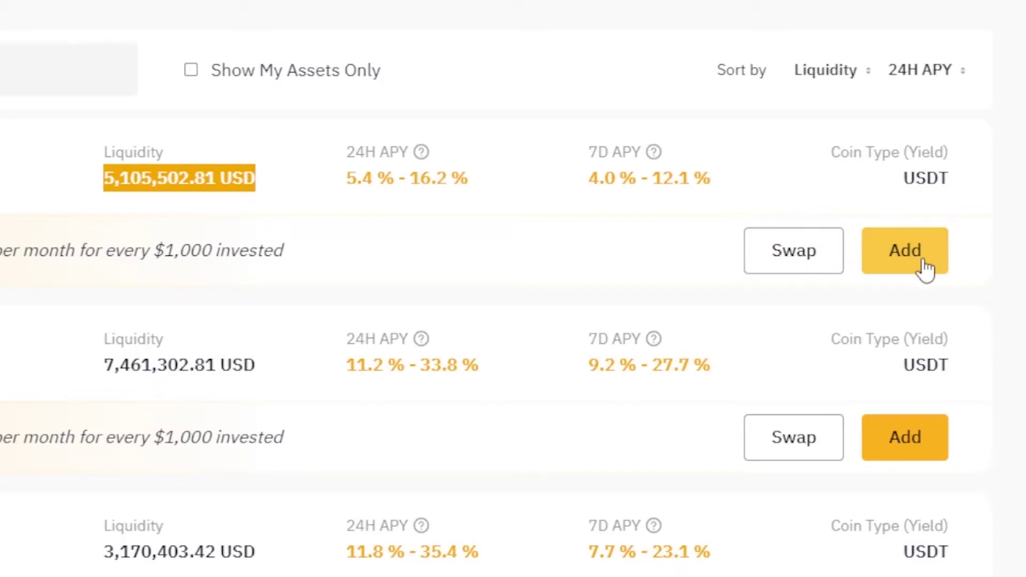
Step: Open the BTC/USDT pool's swap form, priced at 19254.75, with empty From and To amounts
left_click(815, 266)
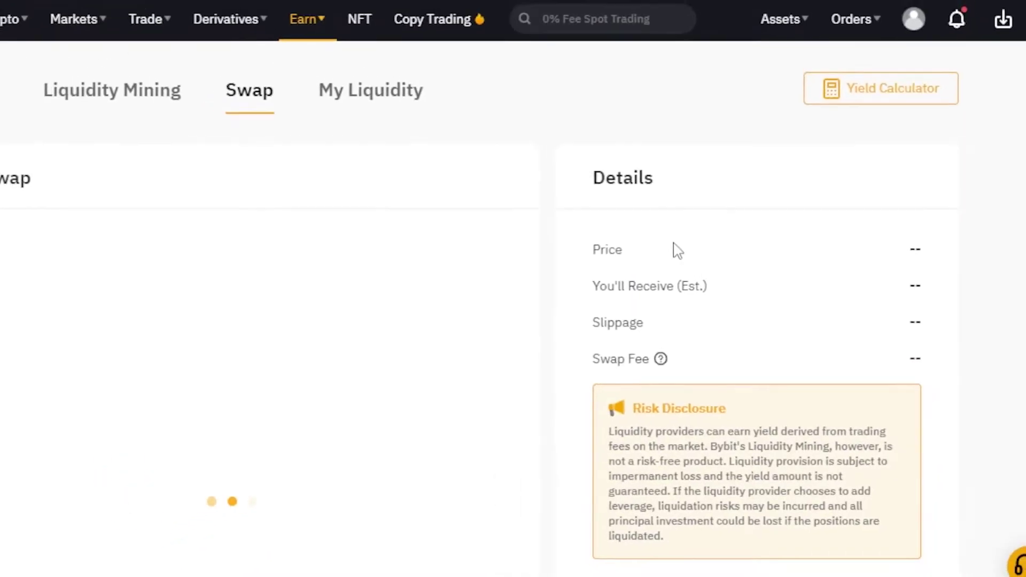
scroll(677, 252, "down", 3)
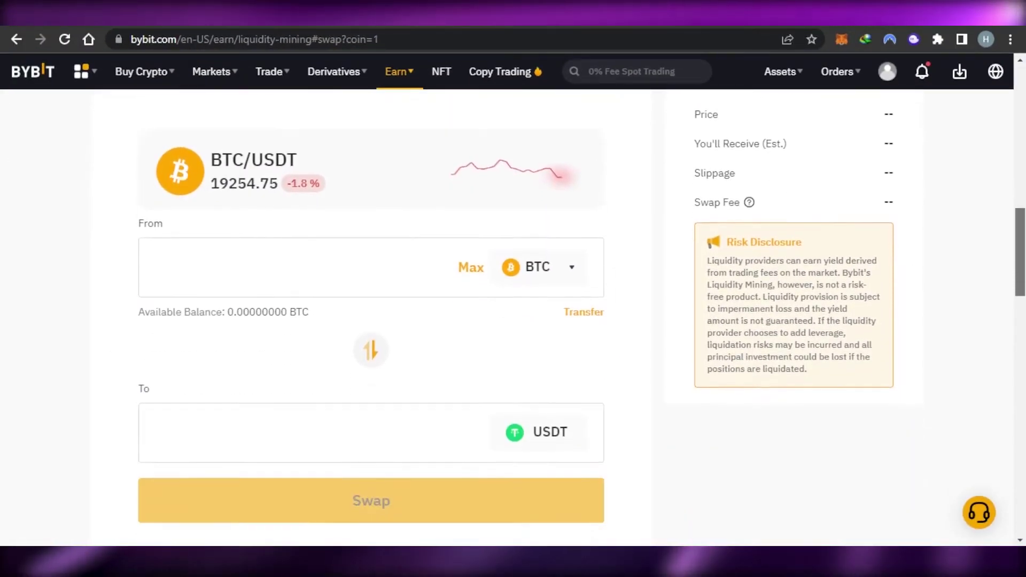
scroll(277, 161, "down", 4)
scroll(276, 162, "up", 7)
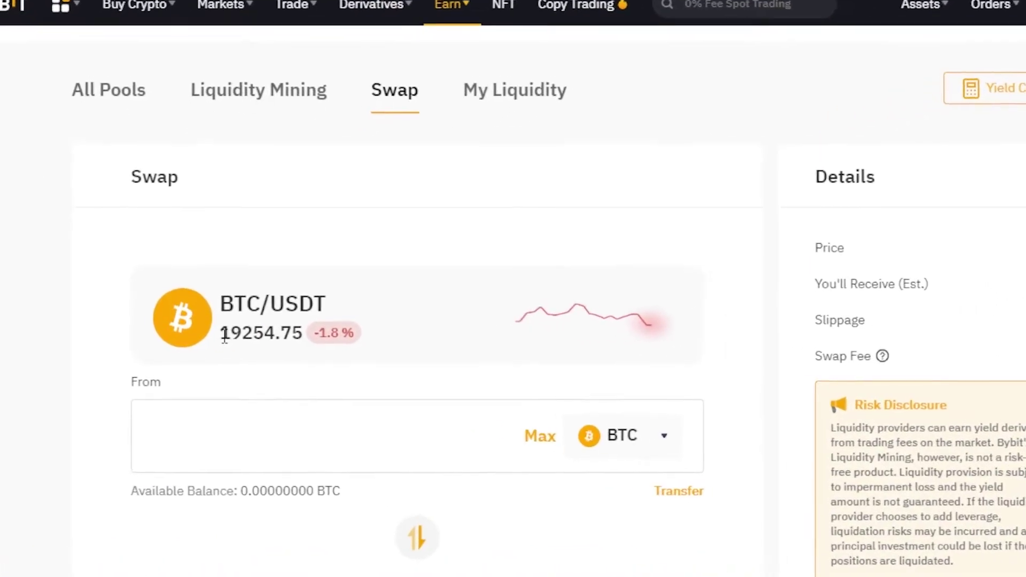
left_click_drag(225, 336, 338, 341)
left_click(415, 337)
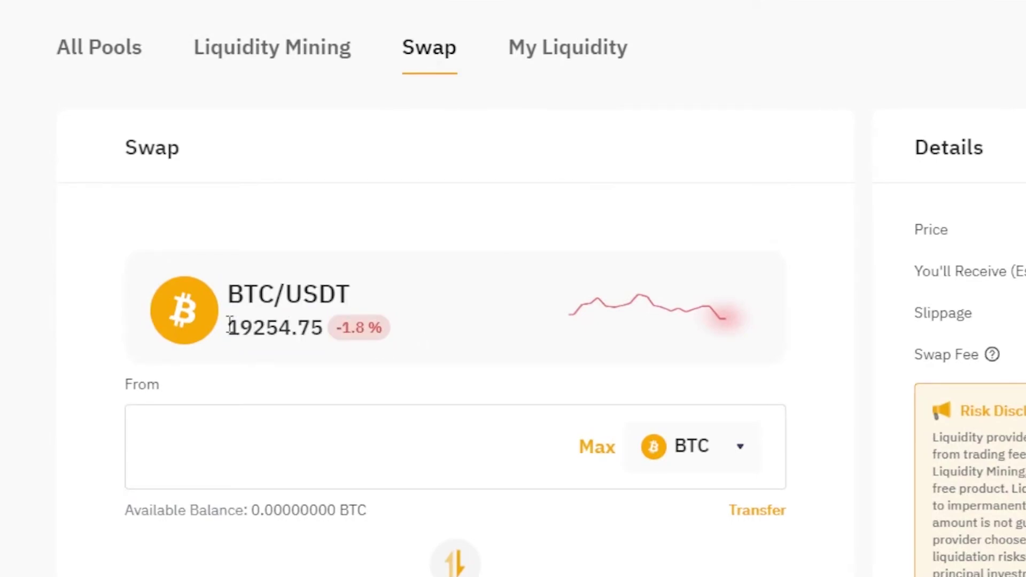
scroll(454, 321, "down", 3)
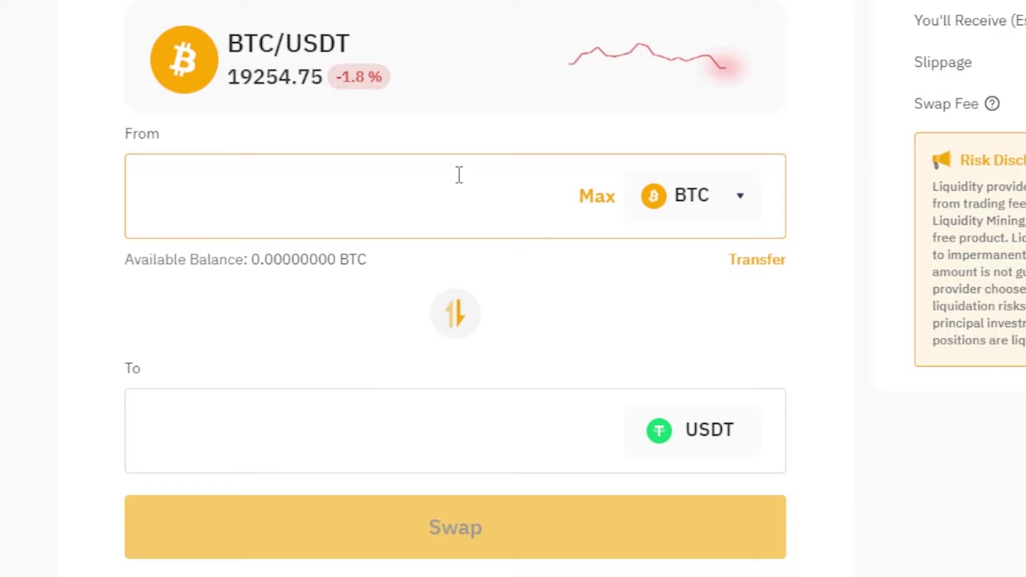
Step: Switch the From coin to ETH, making the pair ETH/USDT at 1348.51
left_click(693, 207)
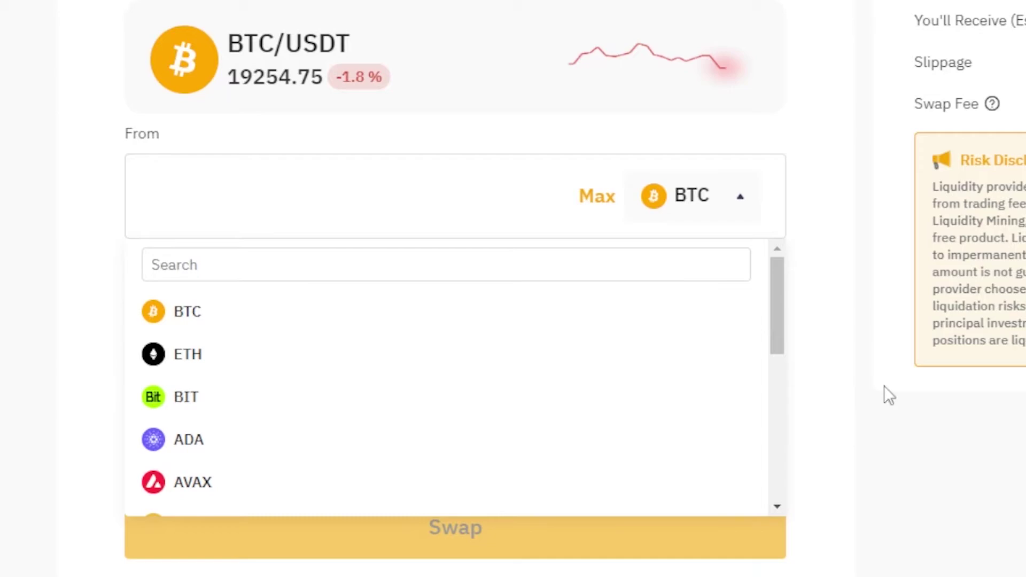
mouse_move(773, 288)
left_mouse_down()
mouse_move(772, 429)
mouse_move(773, 283)
left_mouse_up()
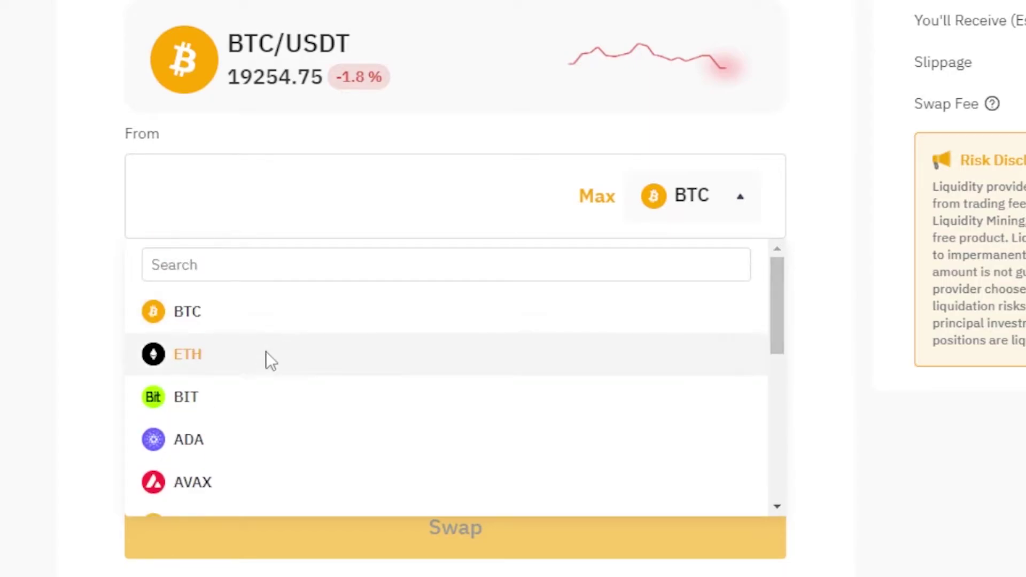
left_click(265, 368)
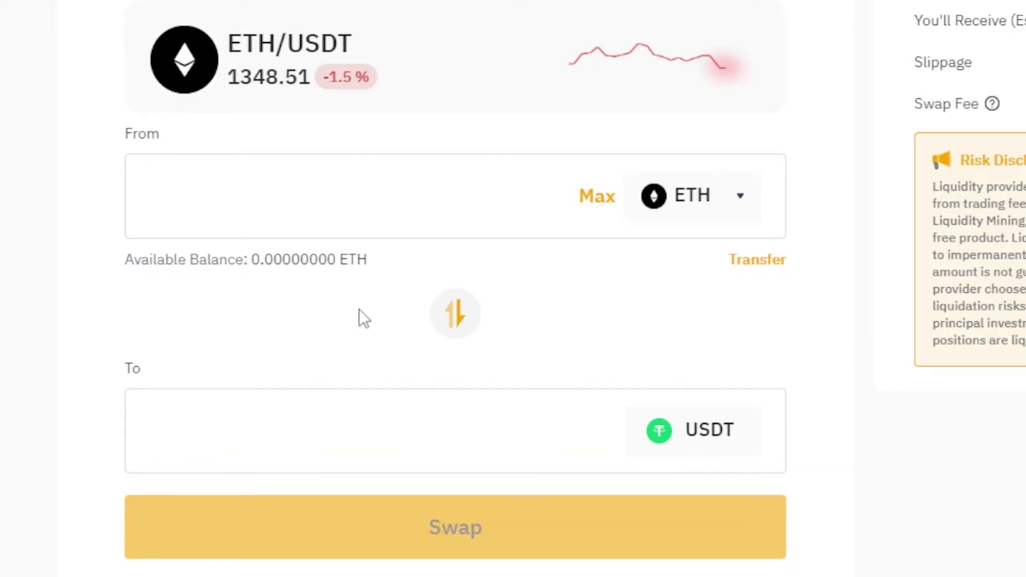
left_click(236, 171)
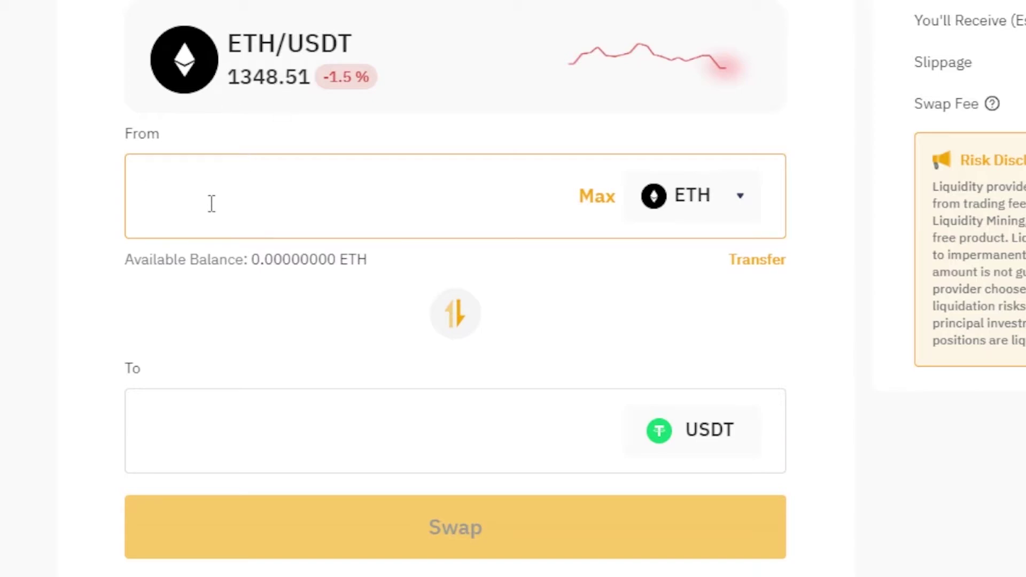
Step: Enter 2 ETH to swap, estimating 2687.5844 USDT with an Insufficient Balance warning
type("1")
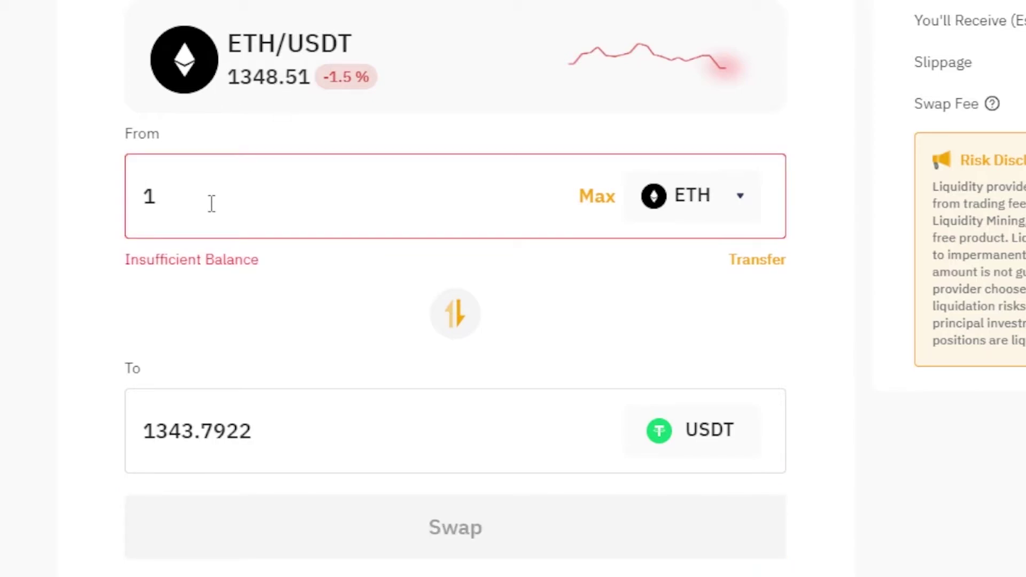
key("BackSpace")
type("2")
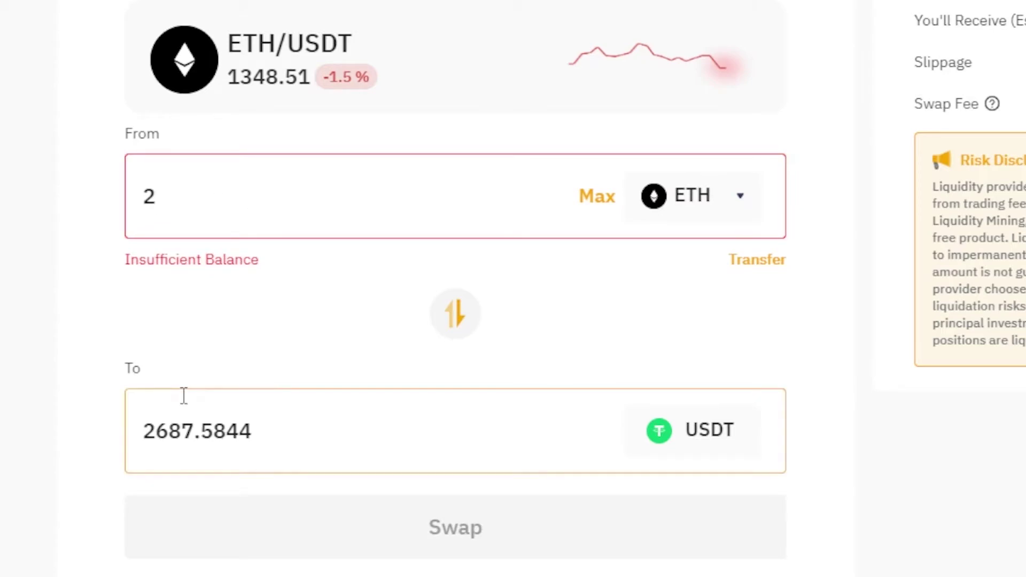
left_click_drag(148, 425, 265, 419)
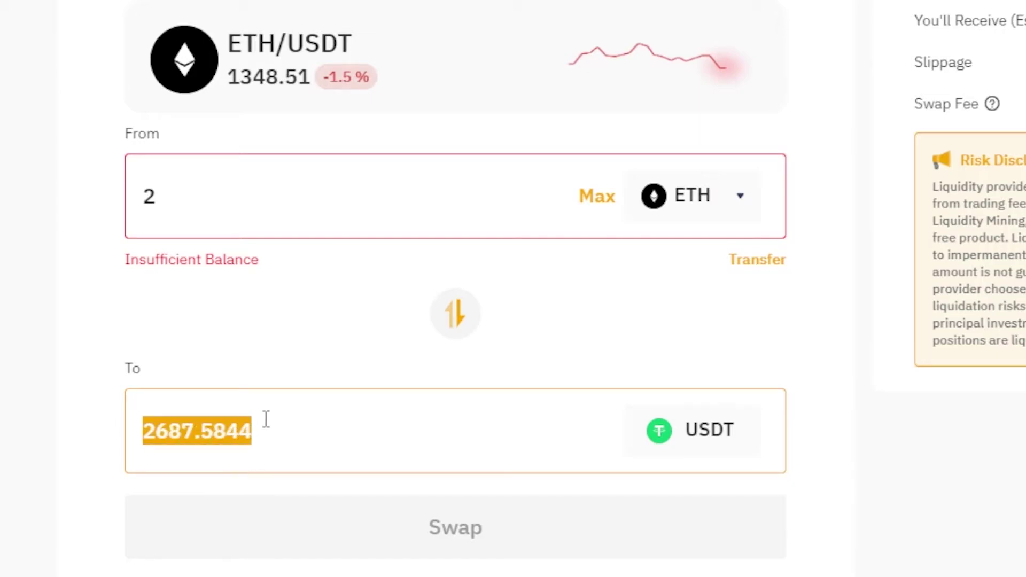
left_click(268, 435)
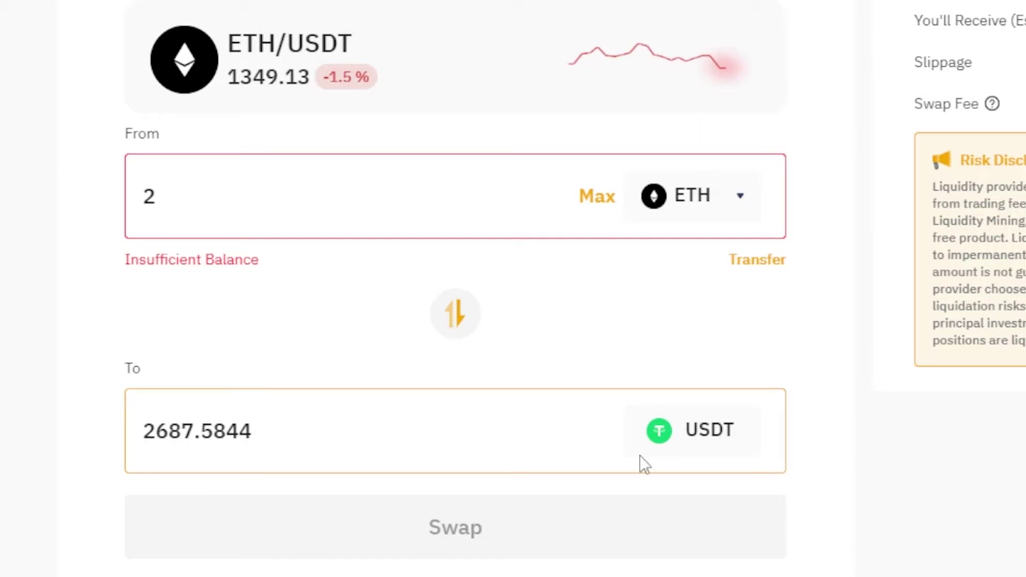
scroll(211, 296, "down", 1)
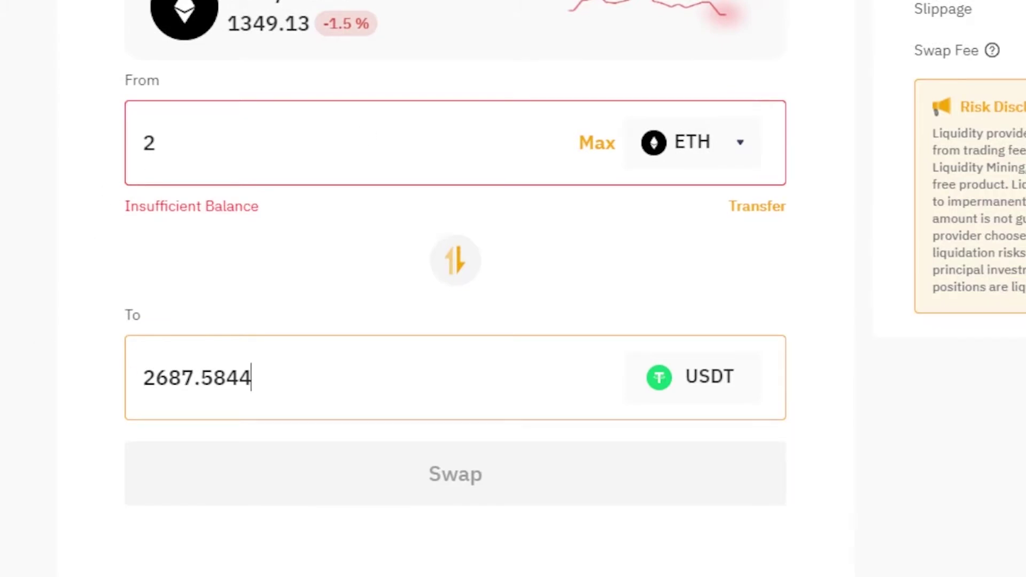
Step: Change the amount to 200 ETH and review the 268747.5054 USDT estimate and 808.6685 USDT fee
left_click(163, 149)
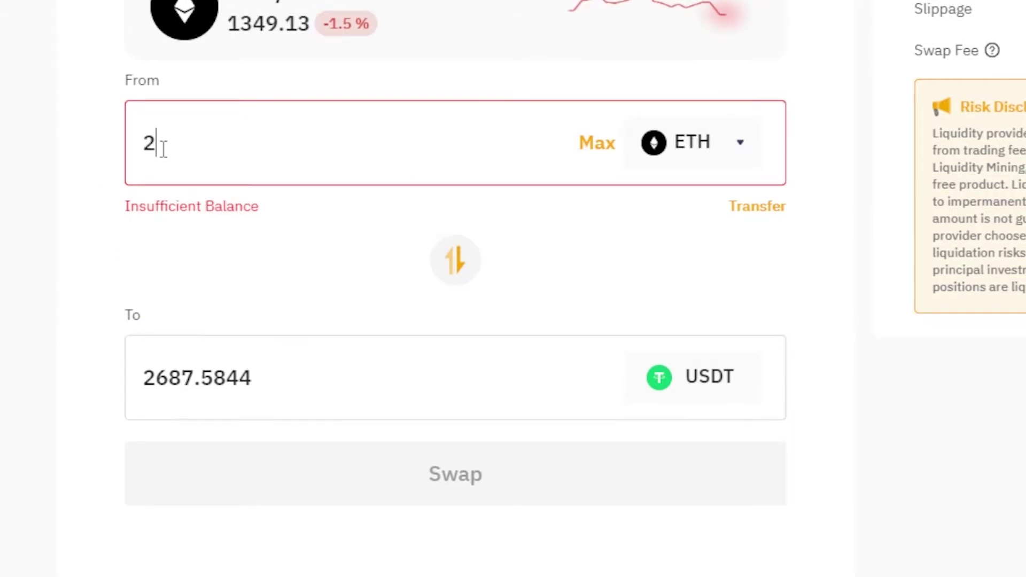
key("BackSpace")
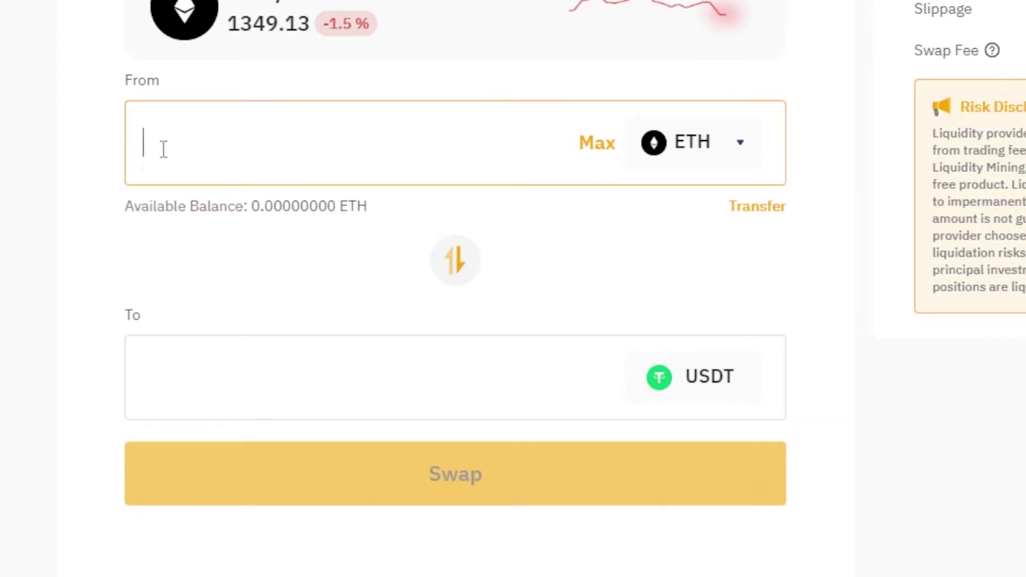
type("200")
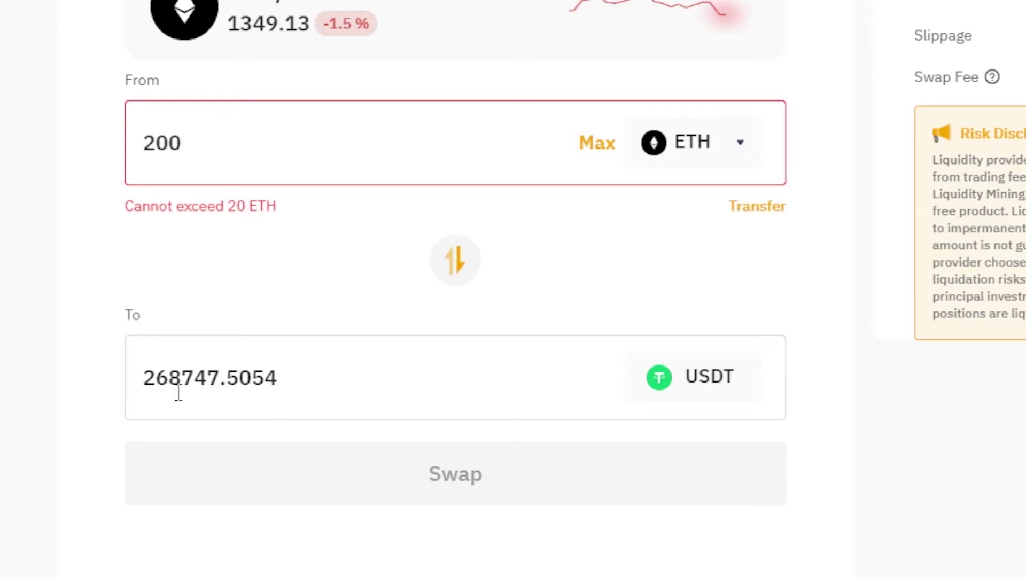
scroll(513, 289, "up", 8)
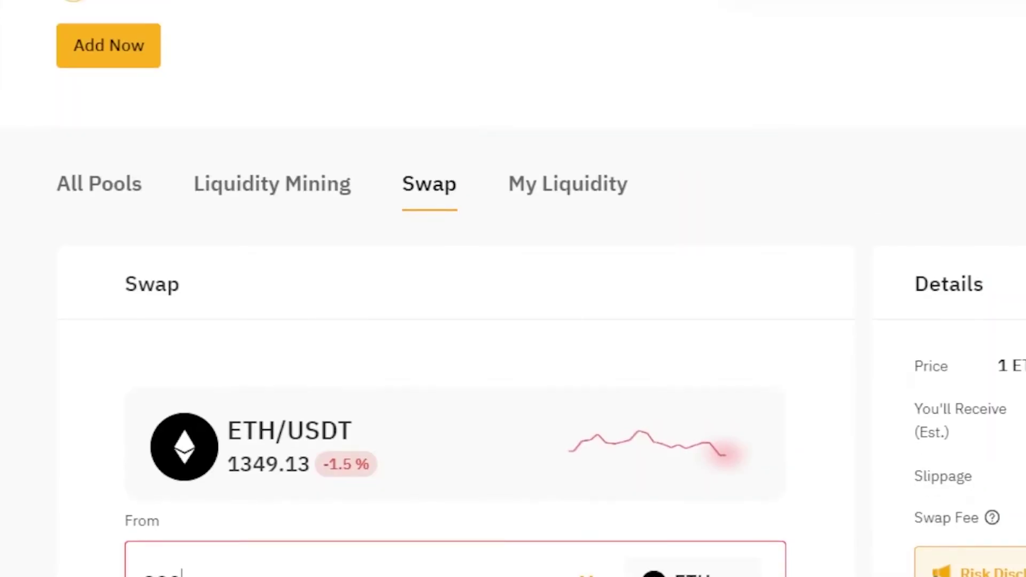
scroll(414, 217, "down", 5)
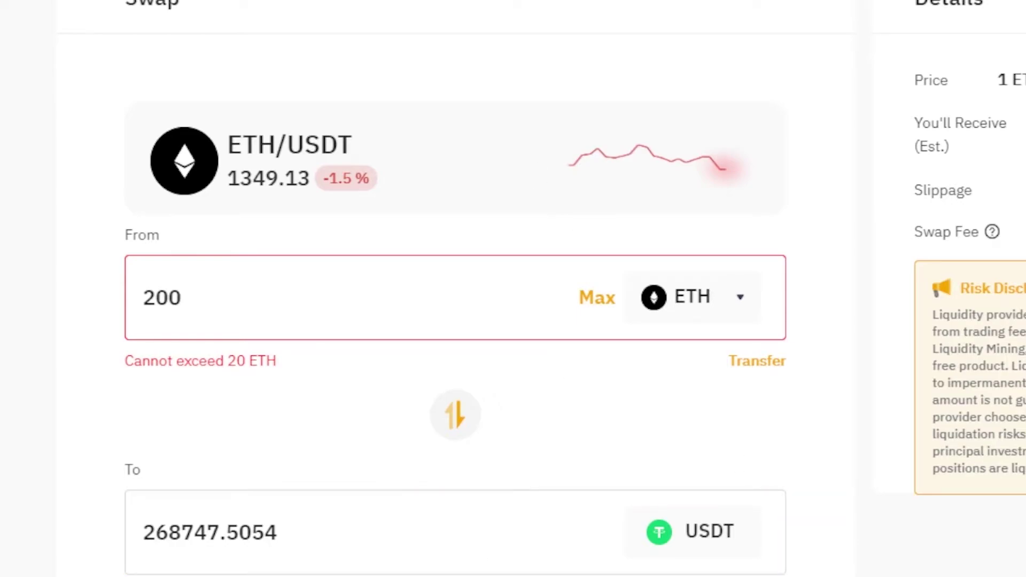
scroll(513, 288, "down", 10)
scroll(783, 168, "up", 10)
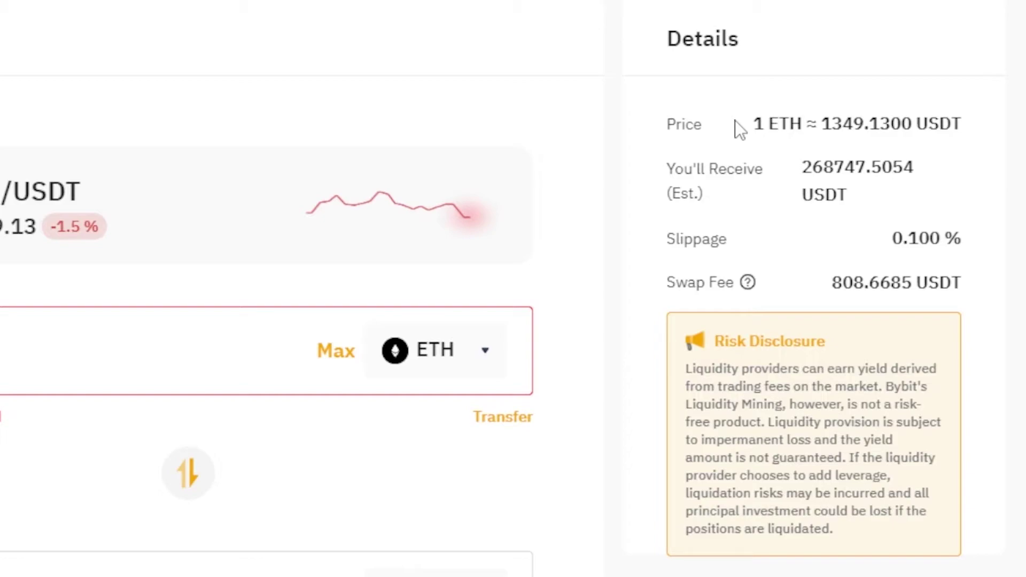
Step: Cut the ETH amount back to 2, now quoting 2686.7872 USDT with Insufficient Balance
scroll(513, 288, "down", 10)
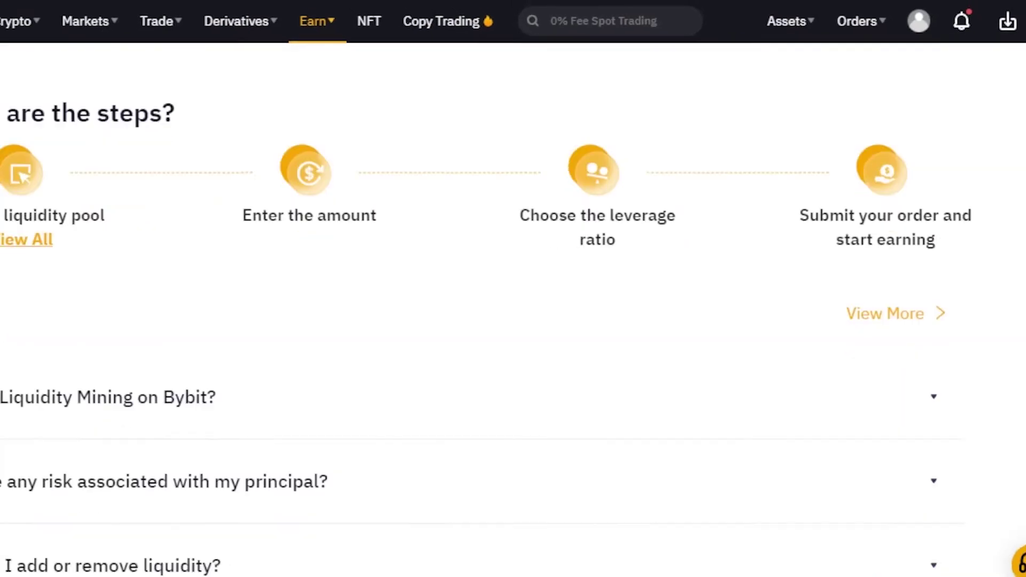
scroll(513, 288, "up", 10)
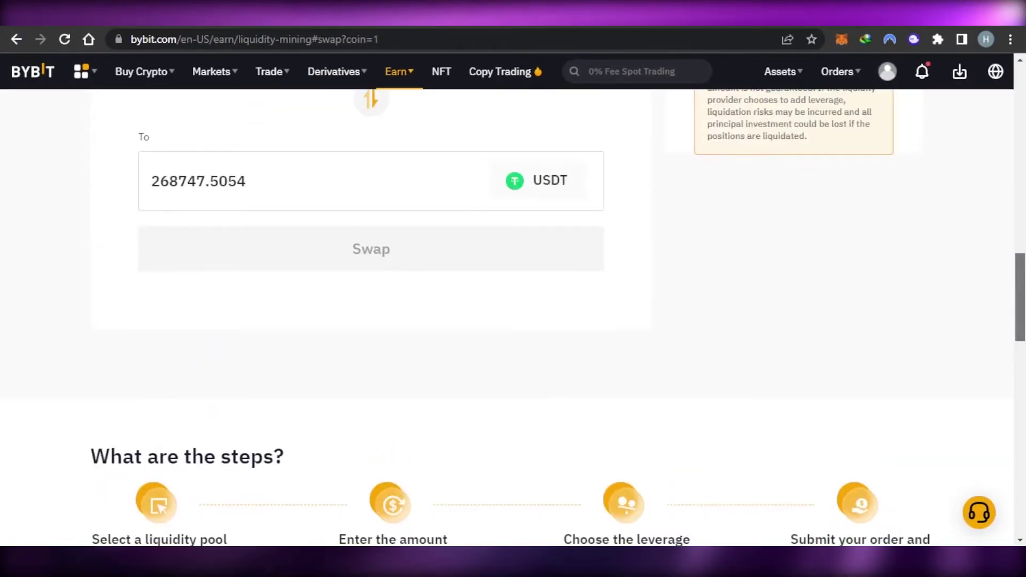
scroll(513, 289, "up", 8)
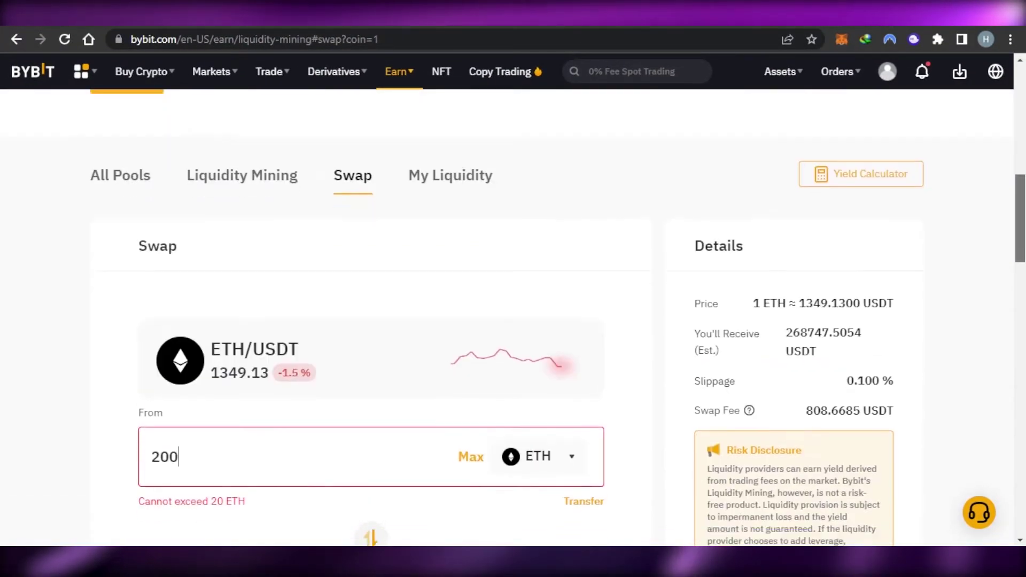
scroll(513, 289, "down", 6)
scroll(513, 288, "up", 2)
scroll(270, 355, "up", 1)
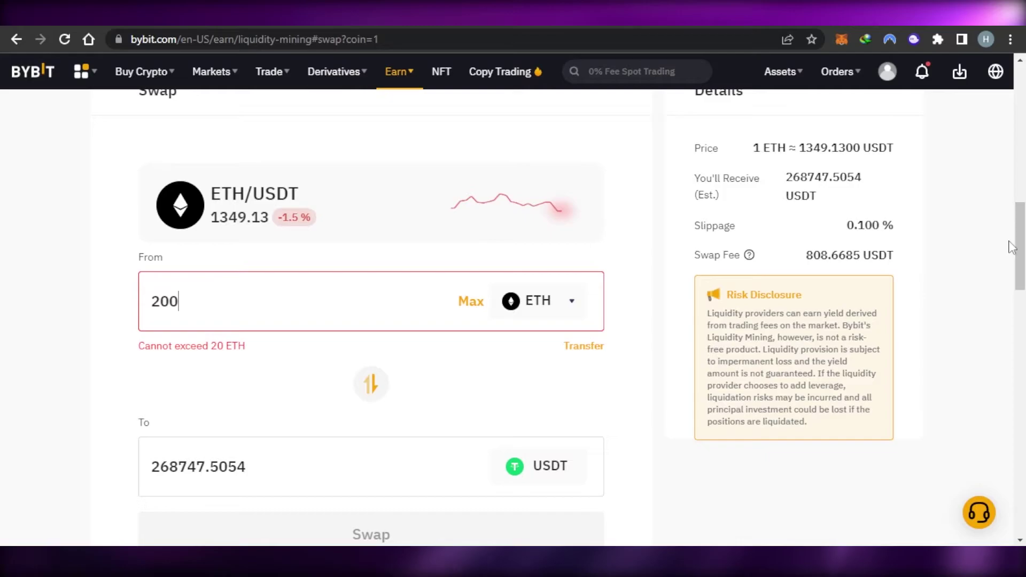
mouse_move(889, 72)
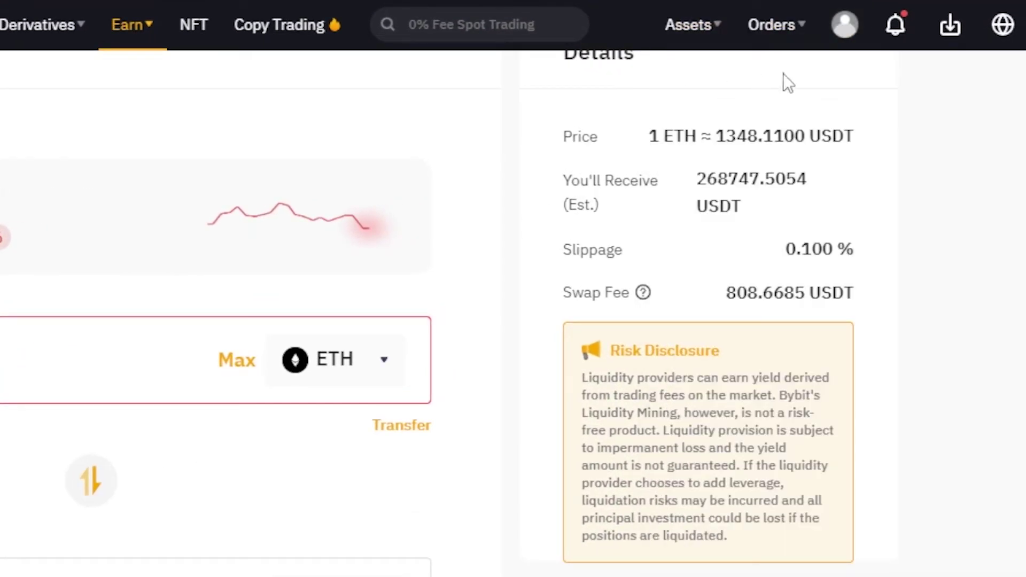
scroll(443, 315, "up", 3)
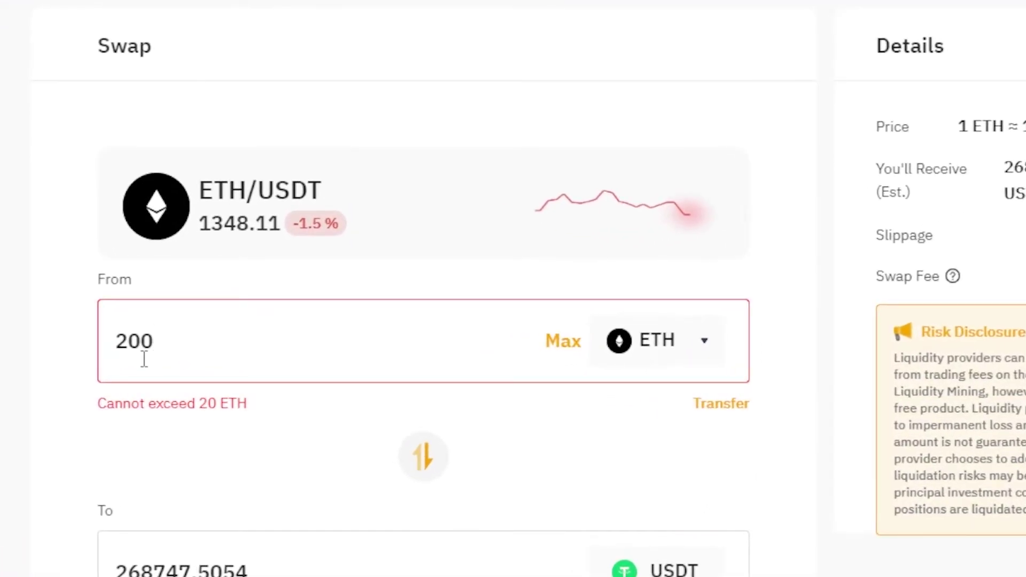
key("BackSpace")
key("BackSpace")
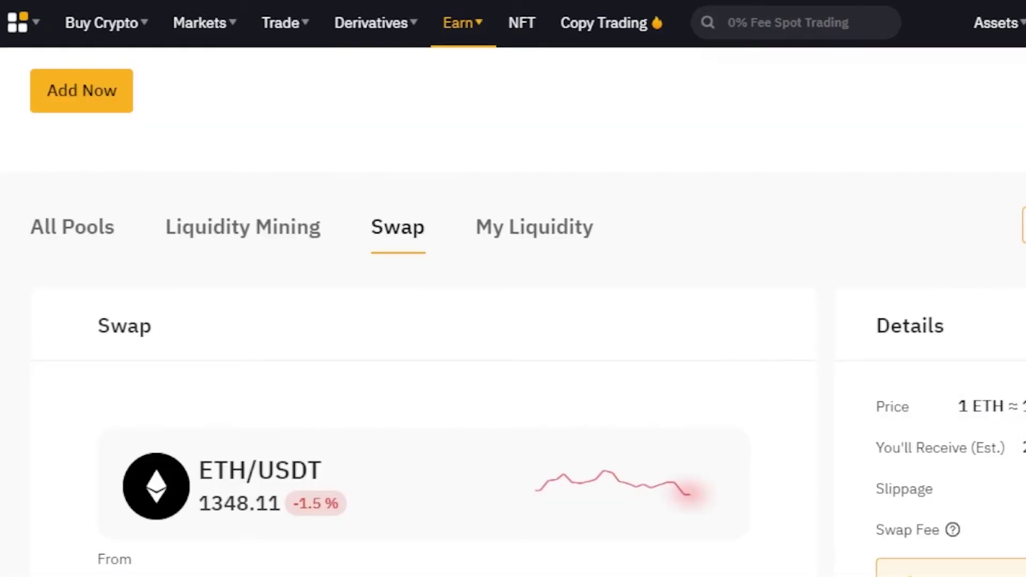
scroll(575, 134, "up", 3)
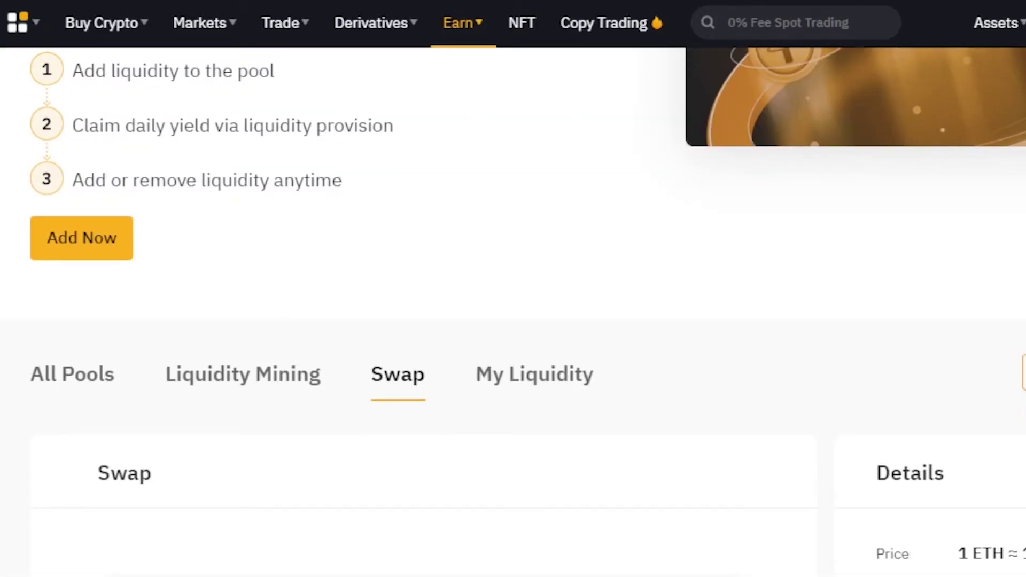
Step: In the Yield Calculator, enter 10 ETH and 10 USDT on ETH/USDT at 2x leverage
left_click(1023, 372)
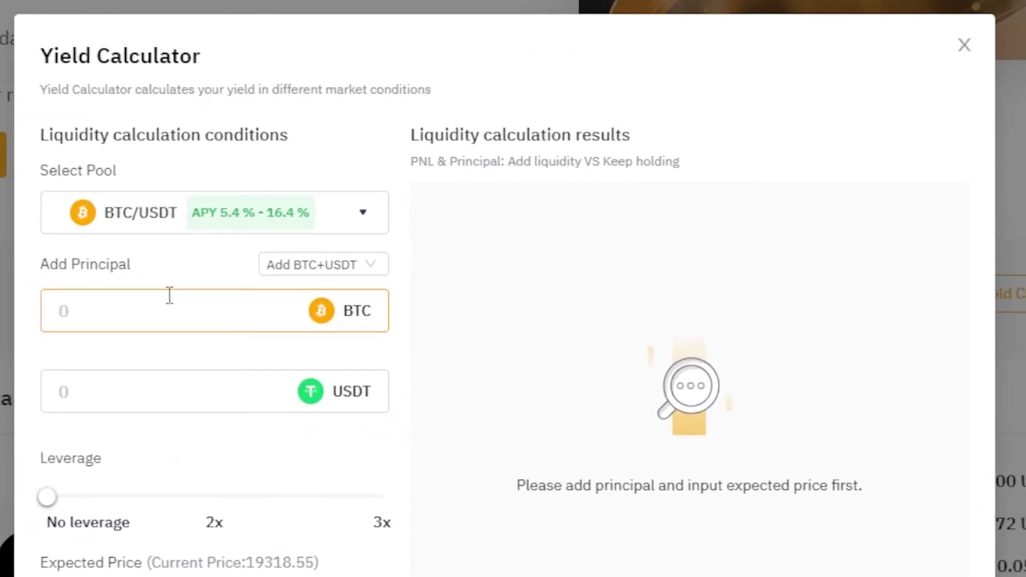
left_click(134, 225)
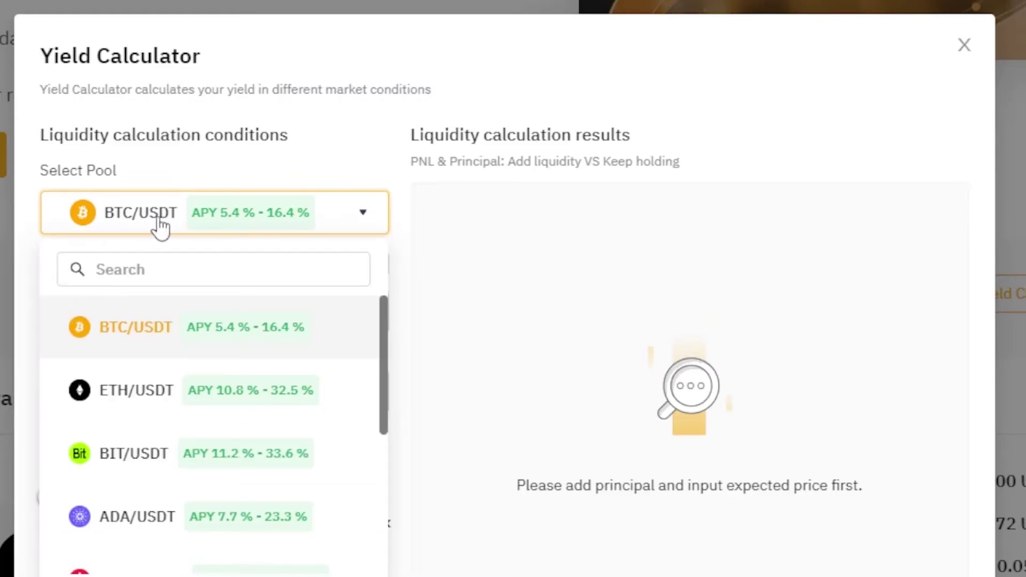
left_click(130, 390)
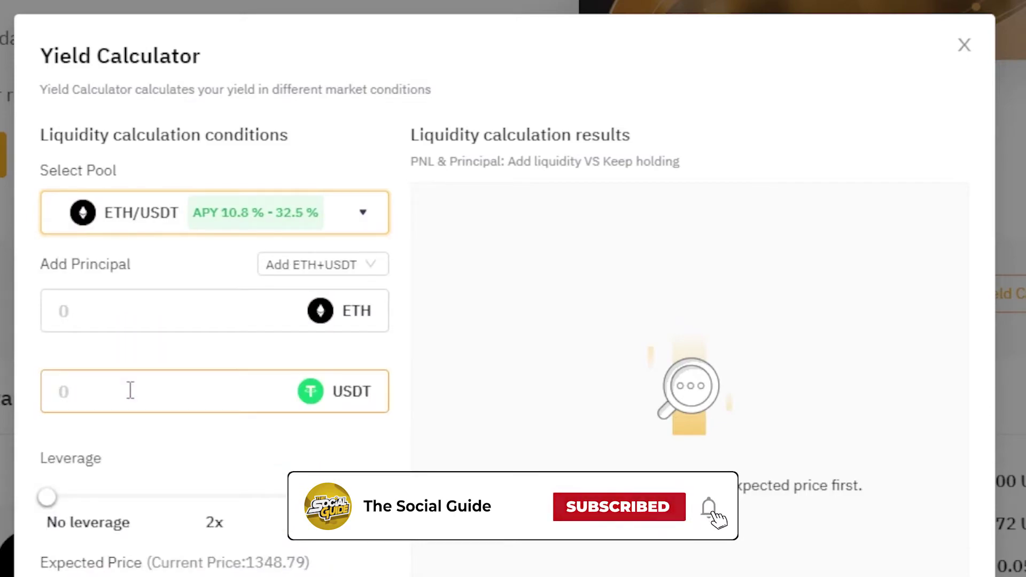
left_click(122, 327)
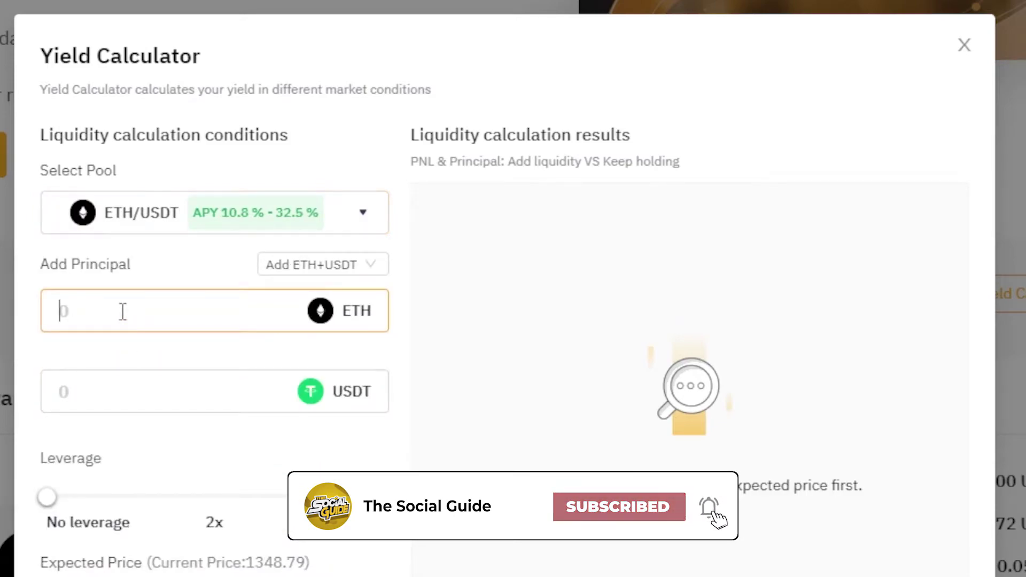
type("10")
left_click(112, 399)
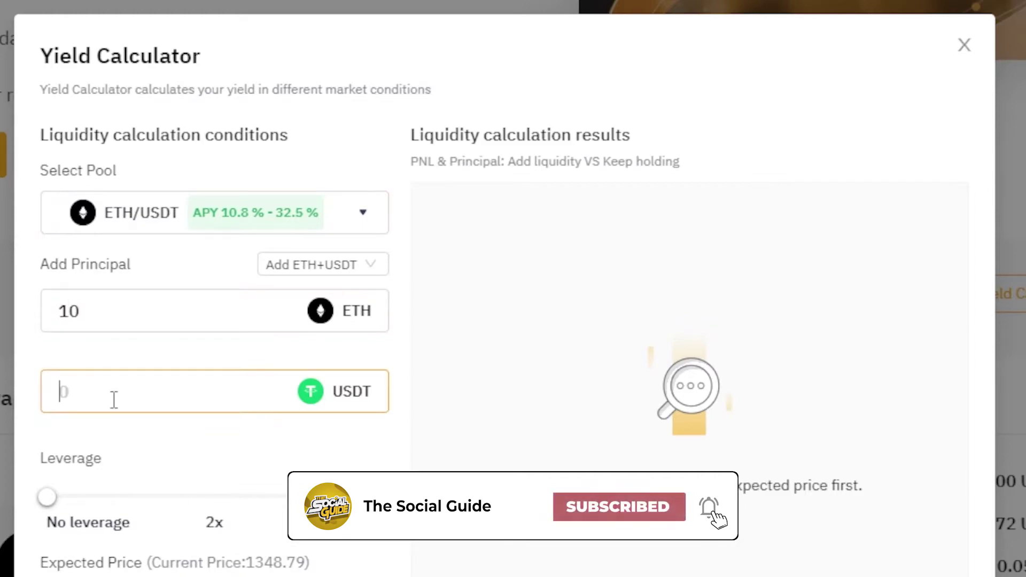
type("10")
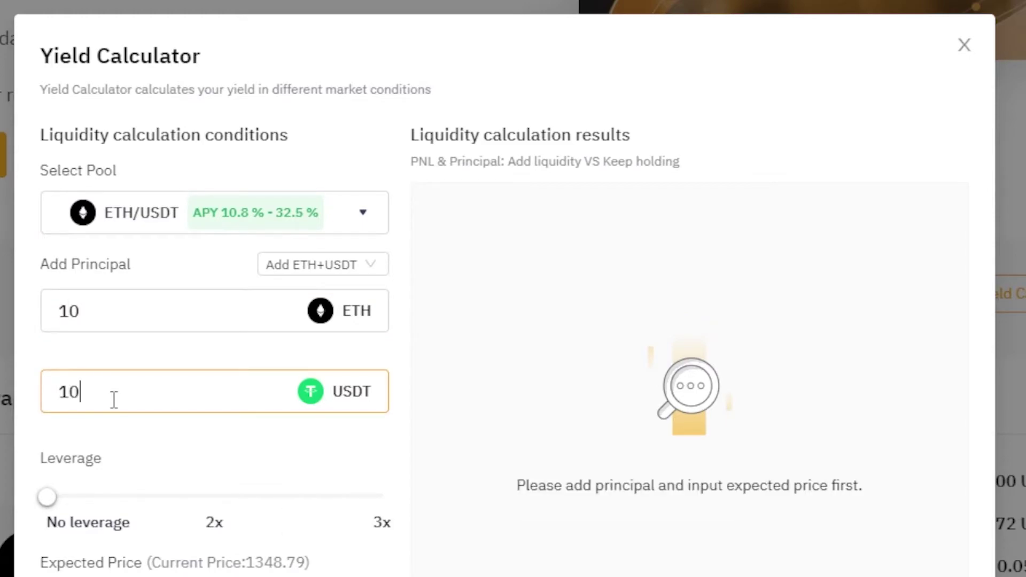
left_click(220, 498)
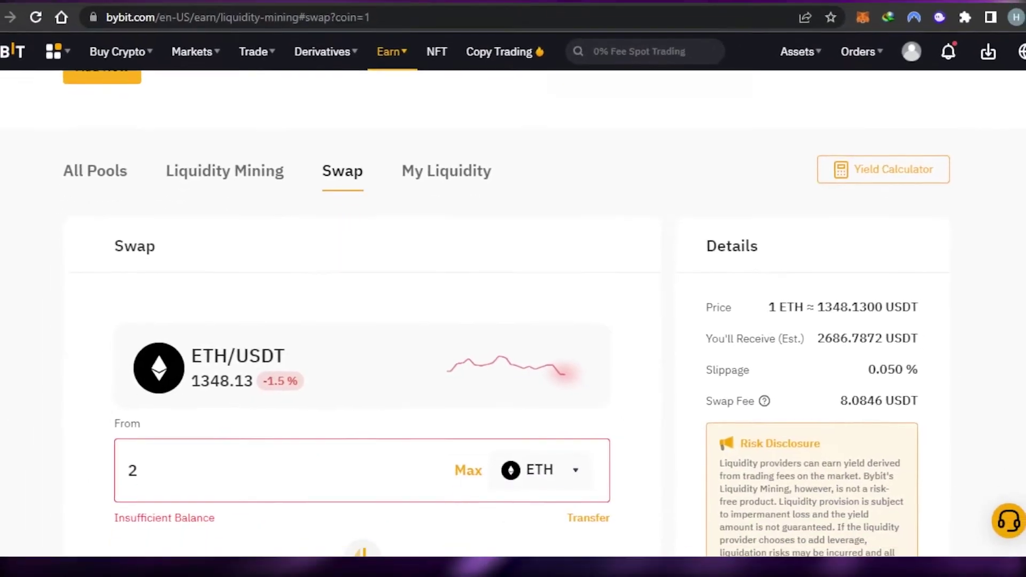
scroll(513, 321, "up", 7)
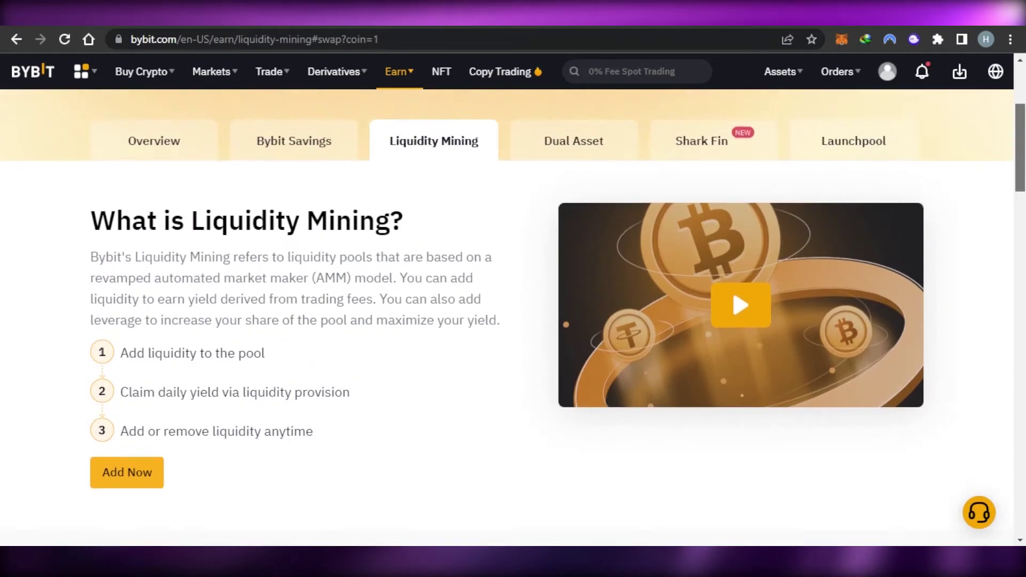
scroll(513, 321, "down", 7)
scroll(1020, 236, "down", 5)
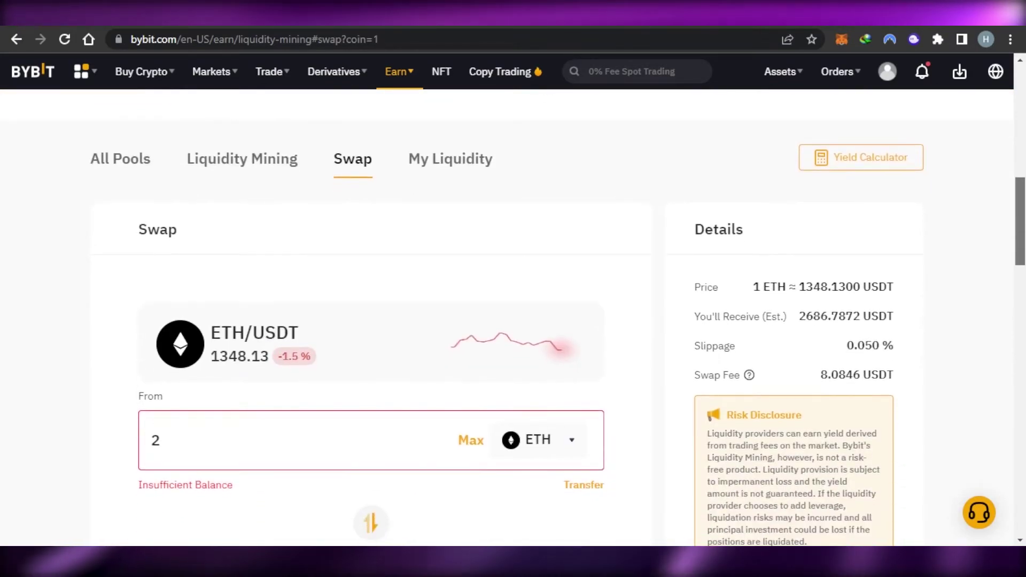
scroll(1020, 235, "up", 5)
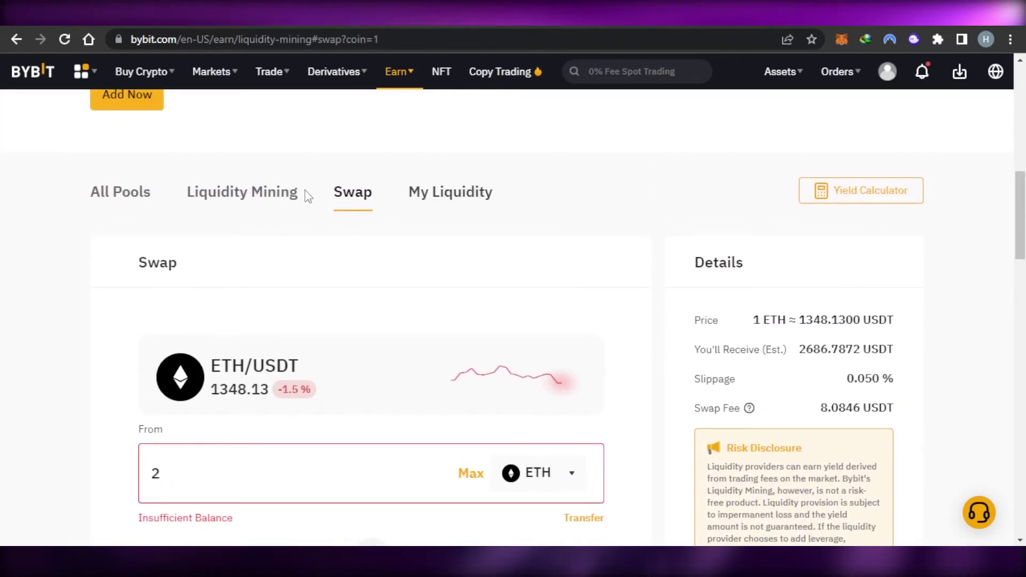
scroll(360, 260, "up", 3)
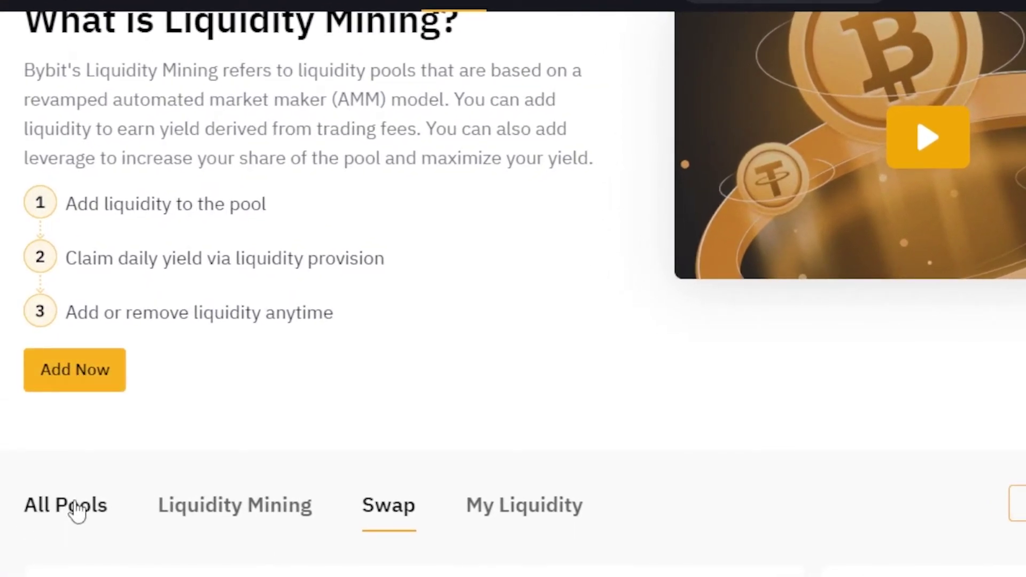
Step: Browse All Pools and try adding liquidity to MATIC/USDT, triggering the KYC Level 1 notice
left_click(75, 370)
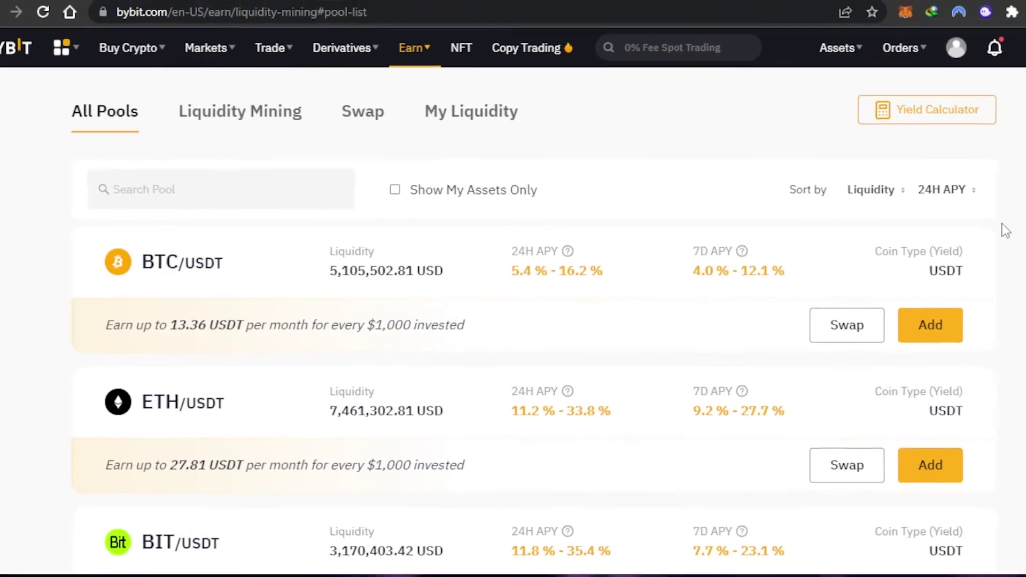
scroll(513, 321, "down", 15)
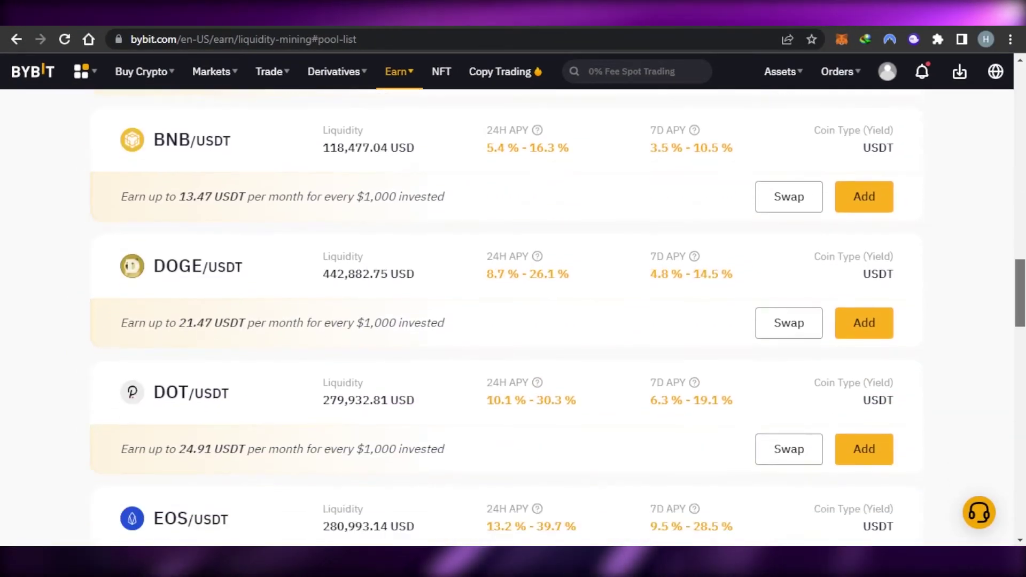
scroll(644, 332, "down", 5)
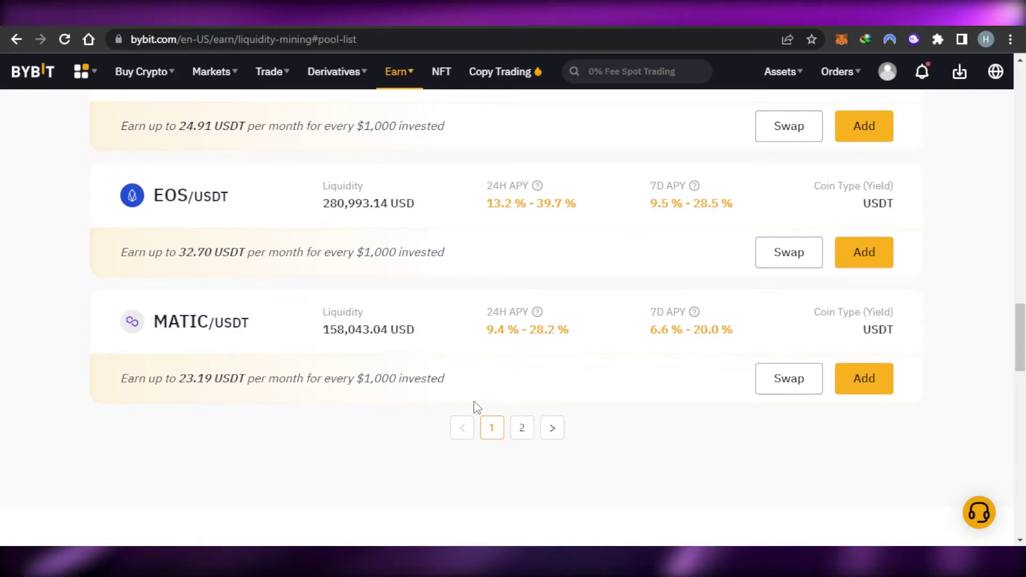
scroll(513, 407, "up", 10)
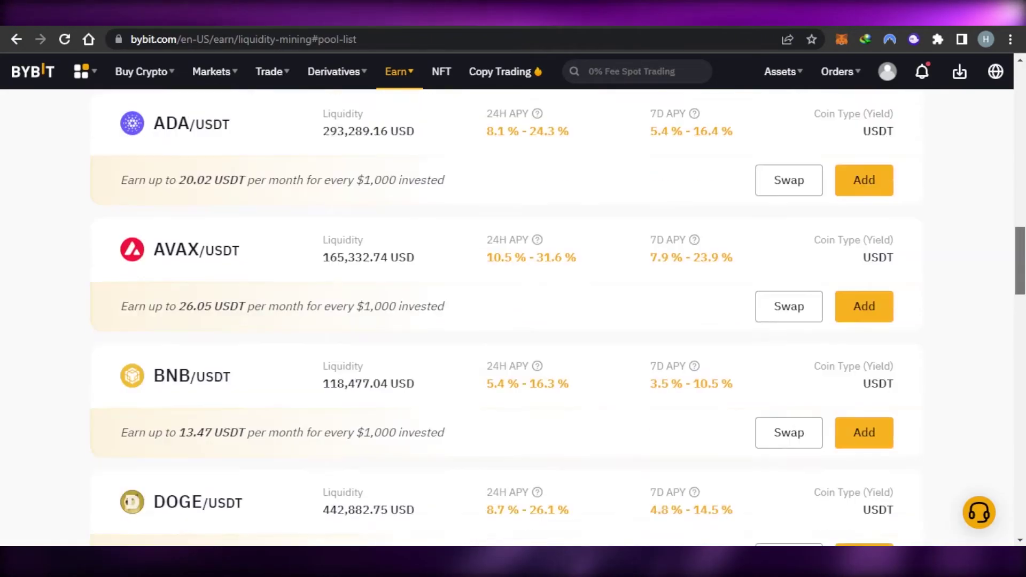
scroll(513, 408, "up", 8)
scroll(513, 407, "down", 15)
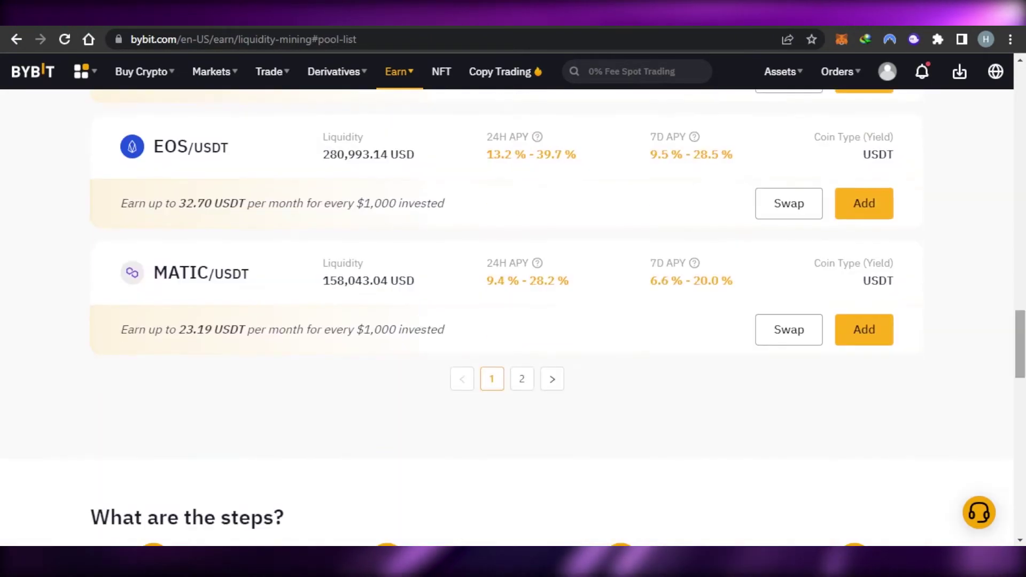
scroll(513, 408, "down", 2)
scroll(513, 408, "up", 10)
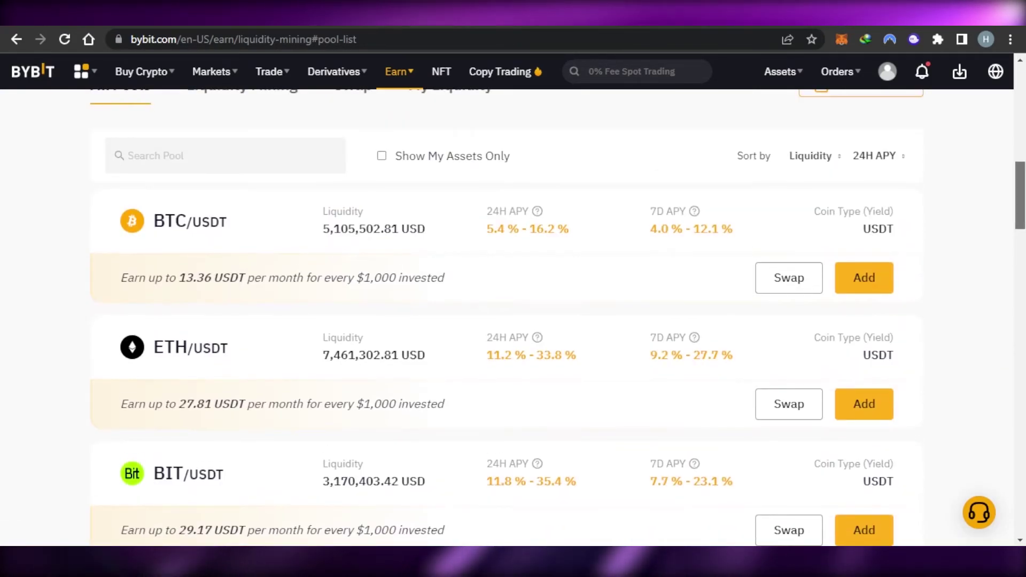
scroll(528, 293, "down", 15)
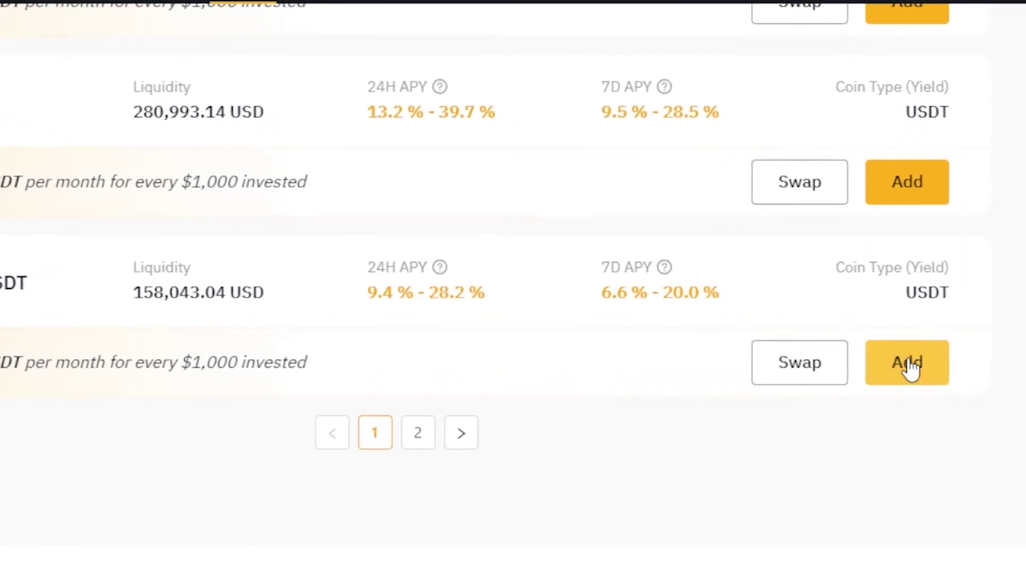
left_click(910, 368)
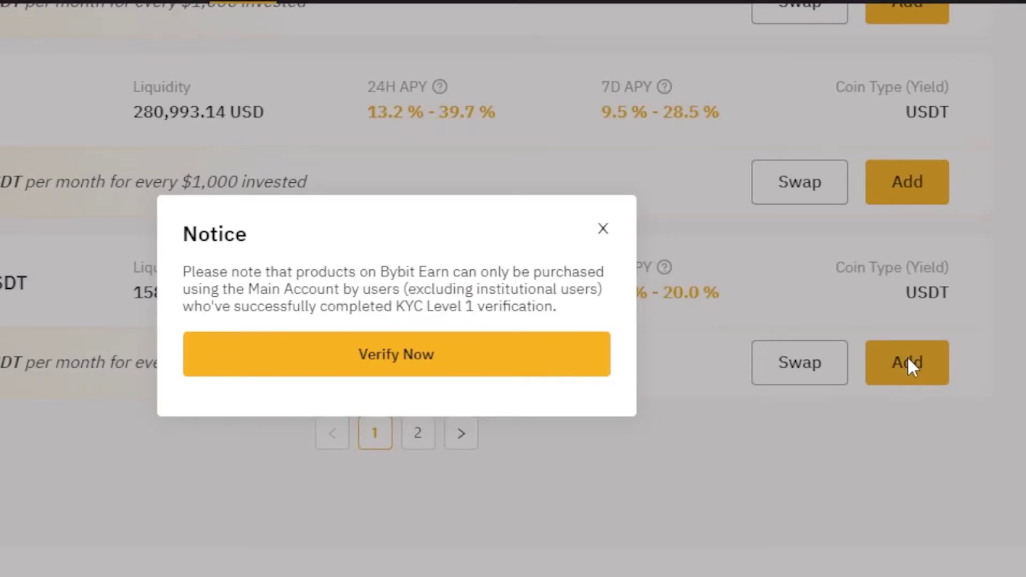
Step: Go from the KYC notice to the Identity Verification page showing the Basic, Lv.1 and Lv.2 tiers
left_click(428, 346)
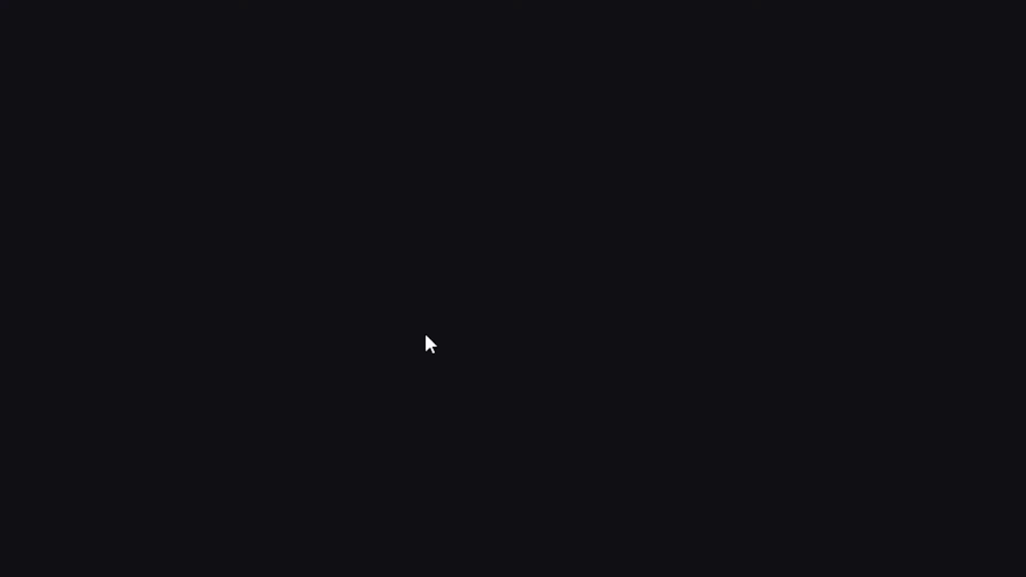